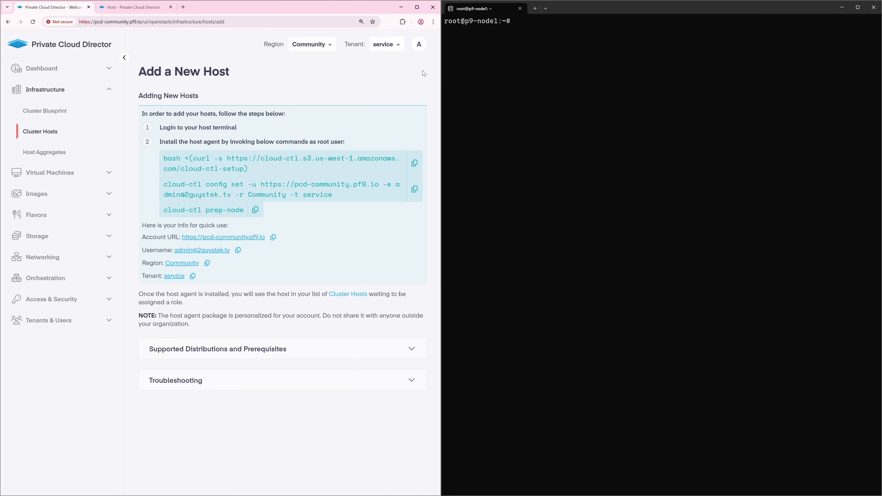
Install the Platform9 CLI on p9-node1 with the copied installation command
click(414, 163)
right_click(541, 91)
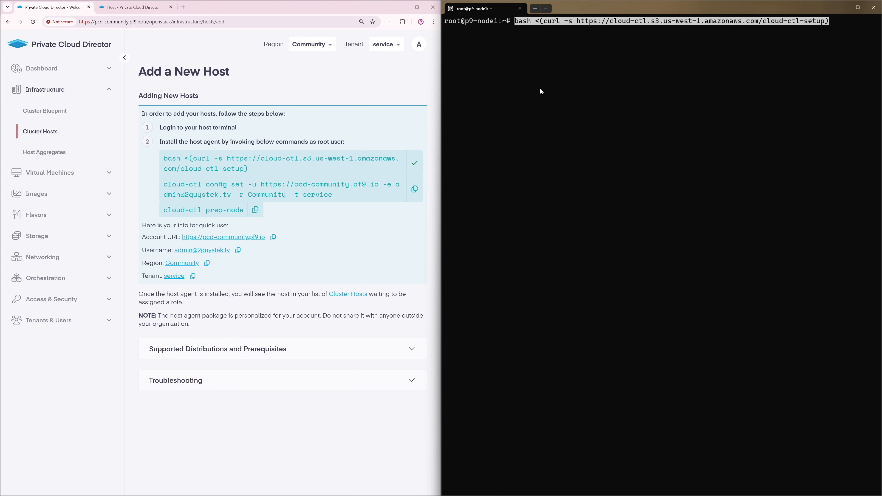
key(Right)
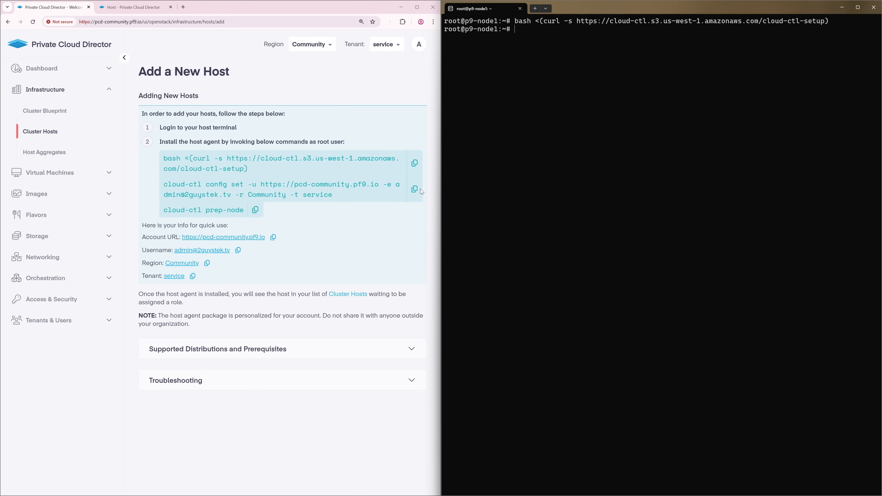
Run the account configuration command and supply the account password to store the cloud-ctl config
click(415, 189)
right_click(558, 93)
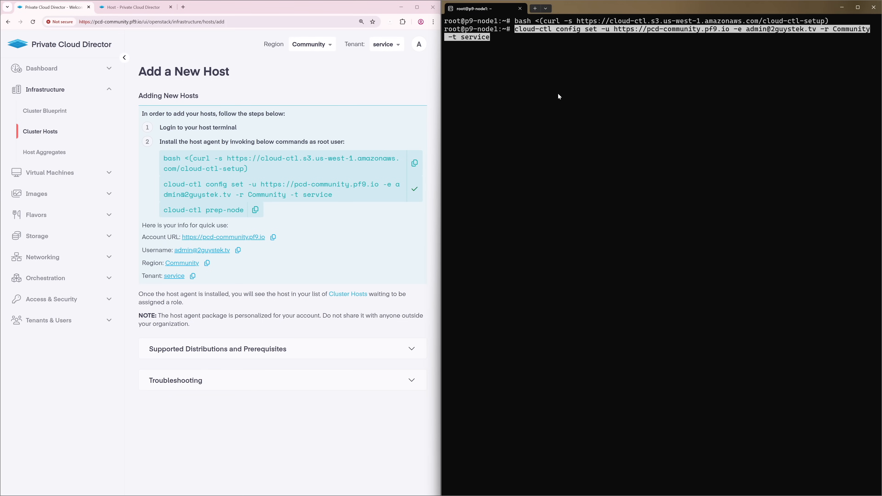
key(Right)
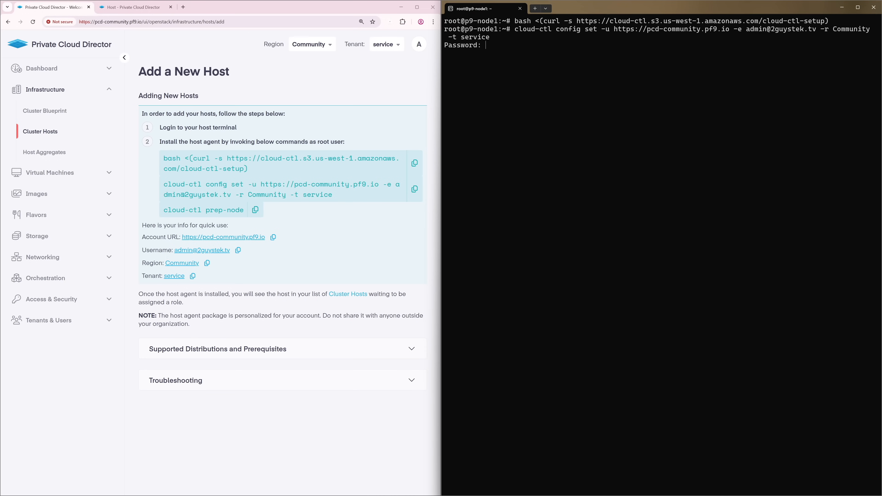
key(Return)
key(Return)
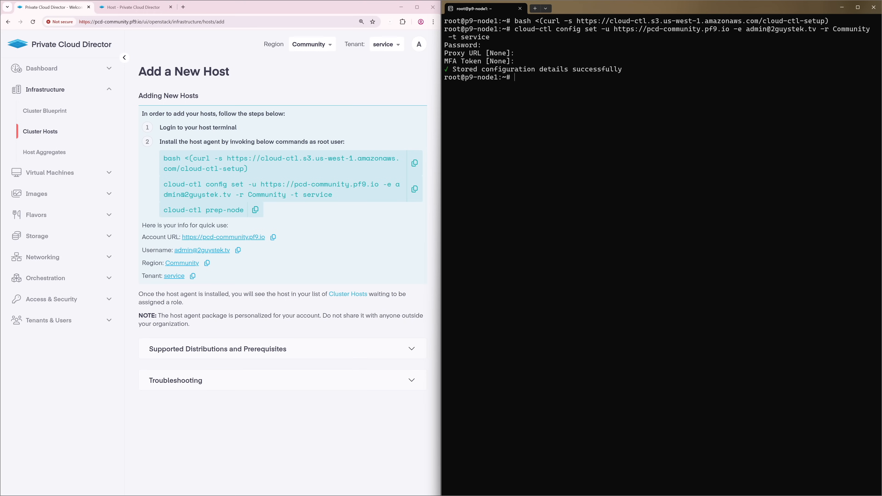
Paste the cloud-ctl prep-node command at the root prompt
click(256, 213)
click(256, 213)
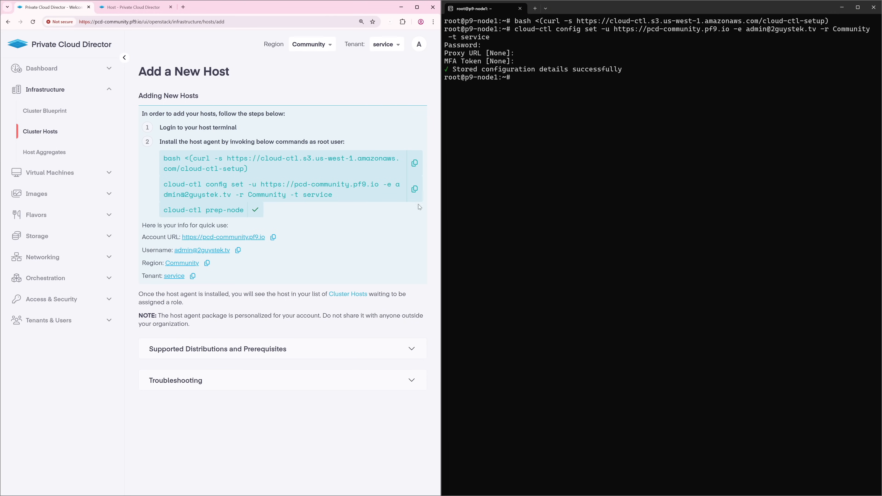
right_click(643, 103)
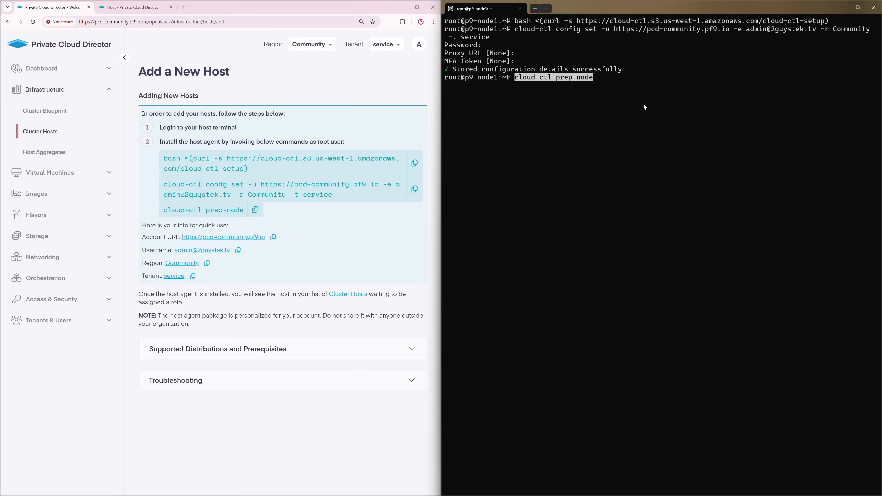
Run cloud-ctl prep-node on p9-node1, then refresh Cluster Hosts to see it listed as unauthorized
key(Return)
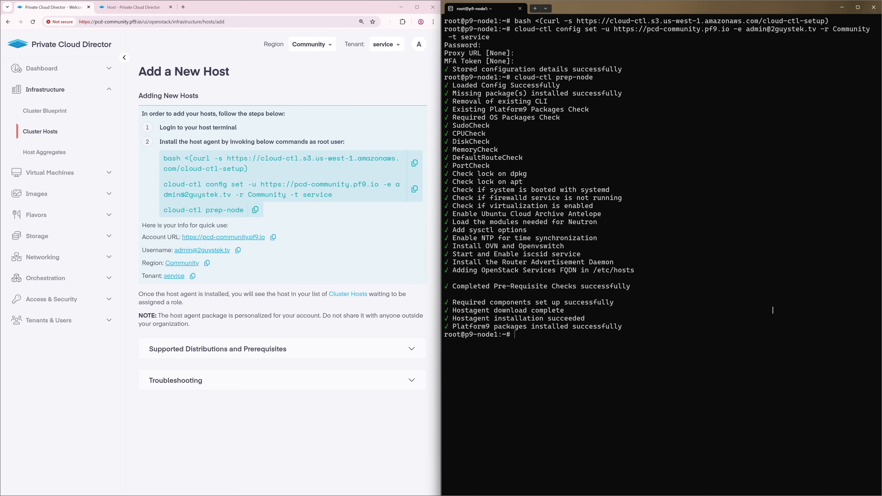
click(41, 132)
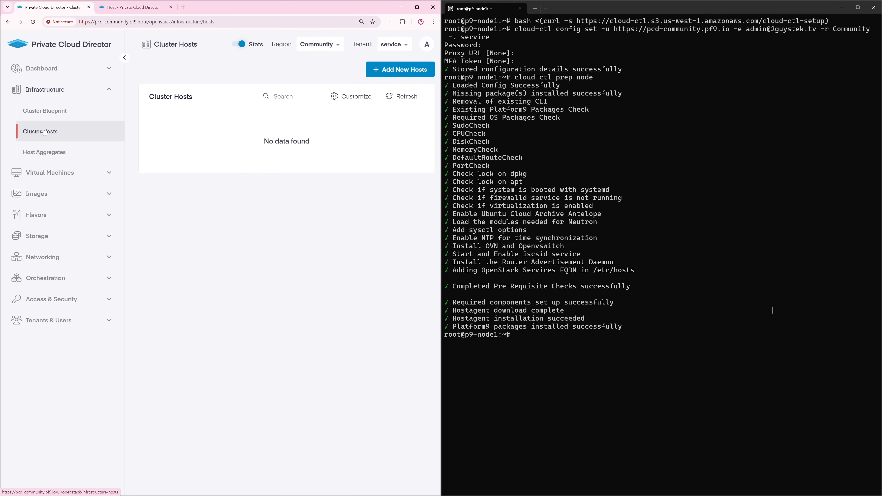
click(417, 100)
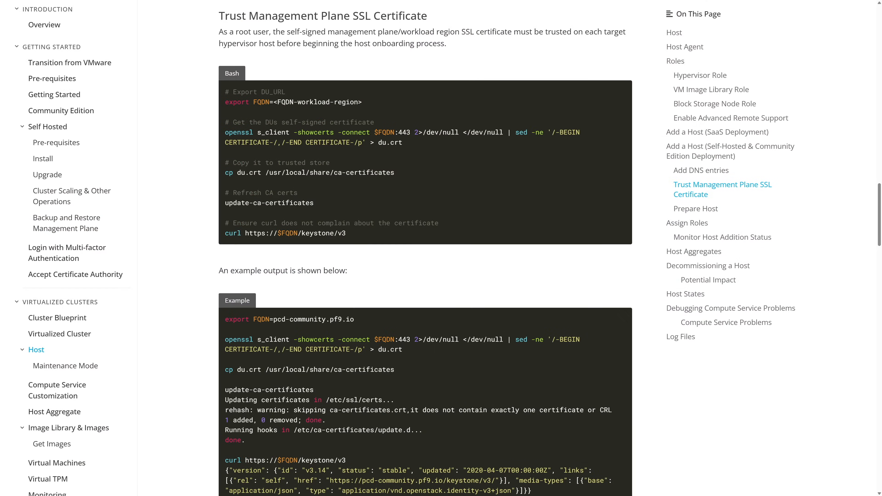
scroll(425, 250, down, 2)
scroll(425, 250, down, 2)
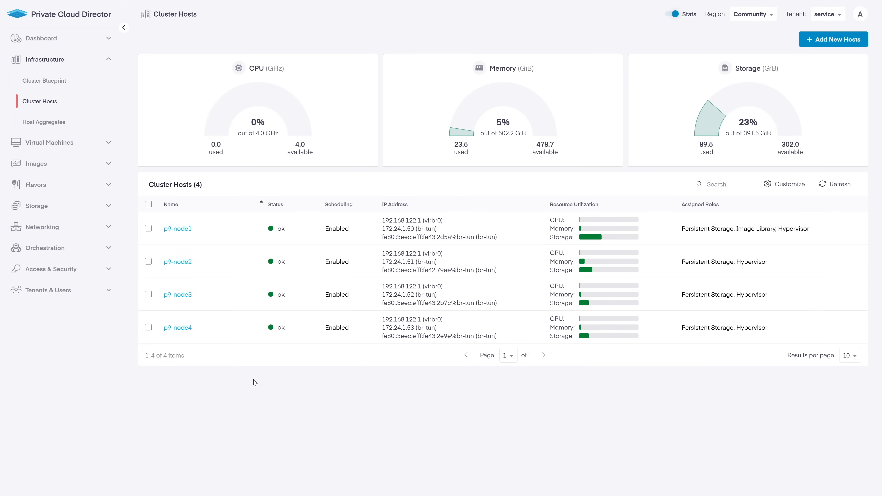
Select all four cluster hosts and open Edit Roles for them
click(148, 204)
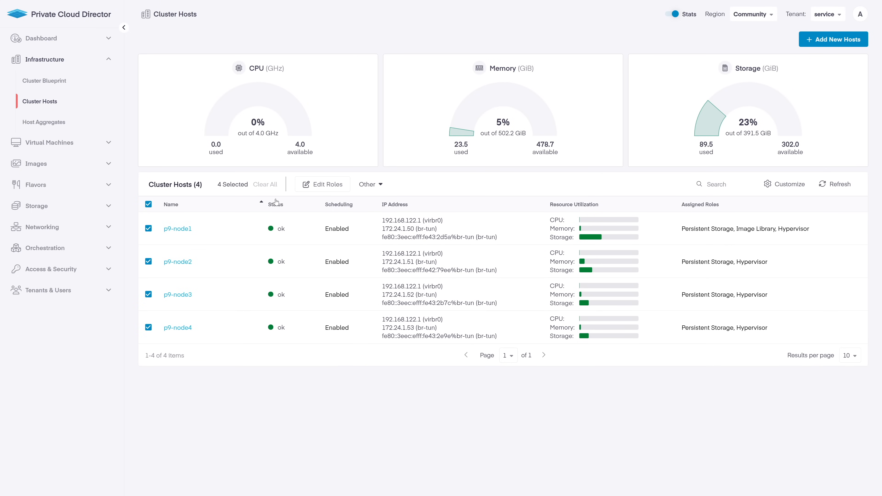
click(323, 184)
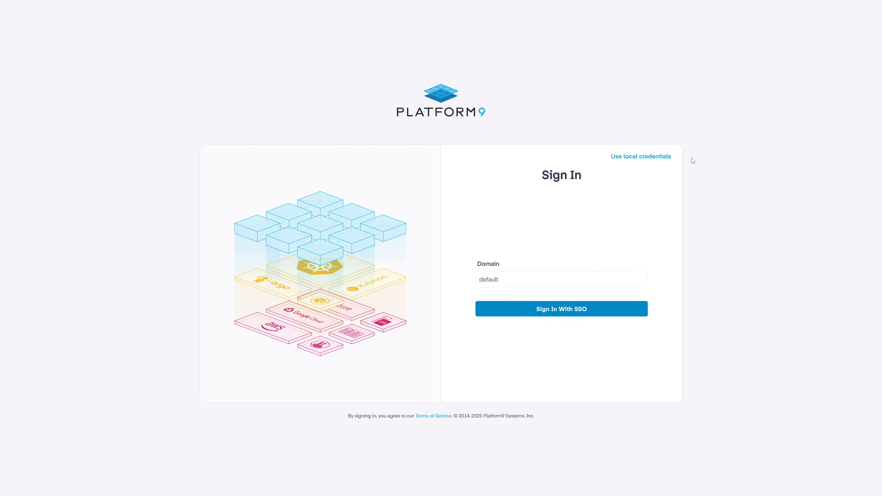
Sign in with local credentials, entering the admin account email and password
click(670, 157)
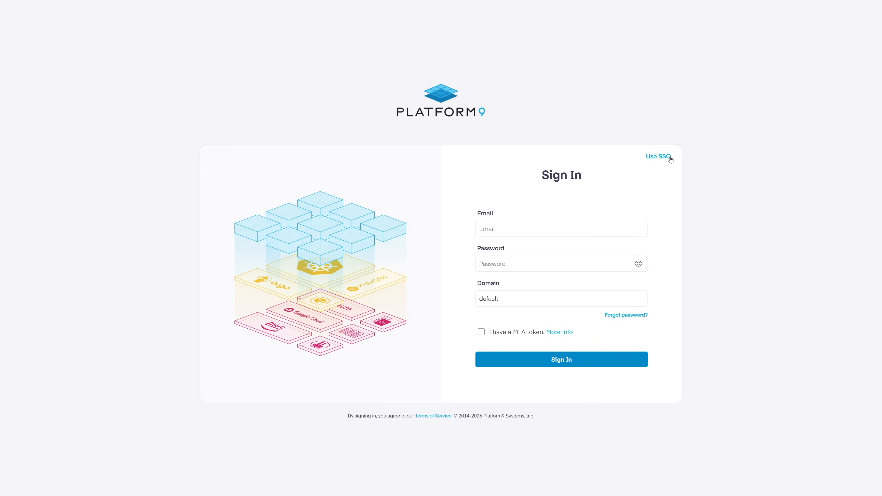
click(632, 229)
click(622, 264)
text(*********)
click(629, 362)
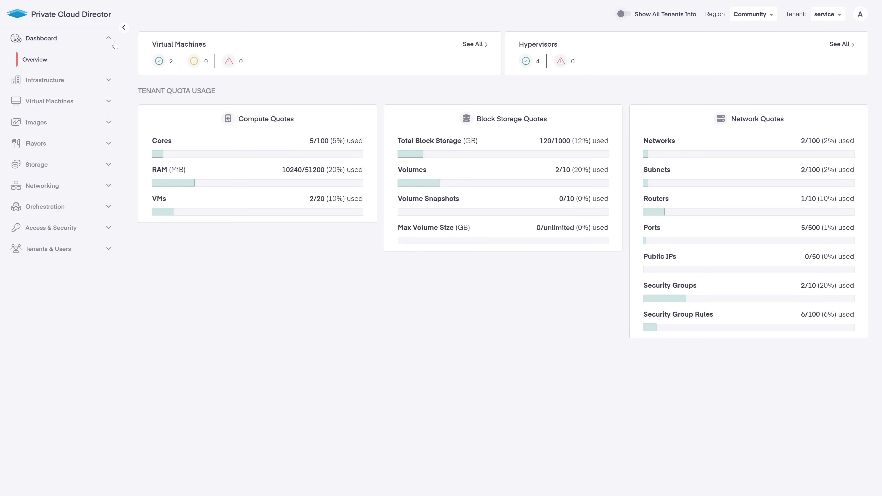
Go from the Dashboard section to Infrastructure > Cluster Blueprint
click(108, 39)
click(108, 60)
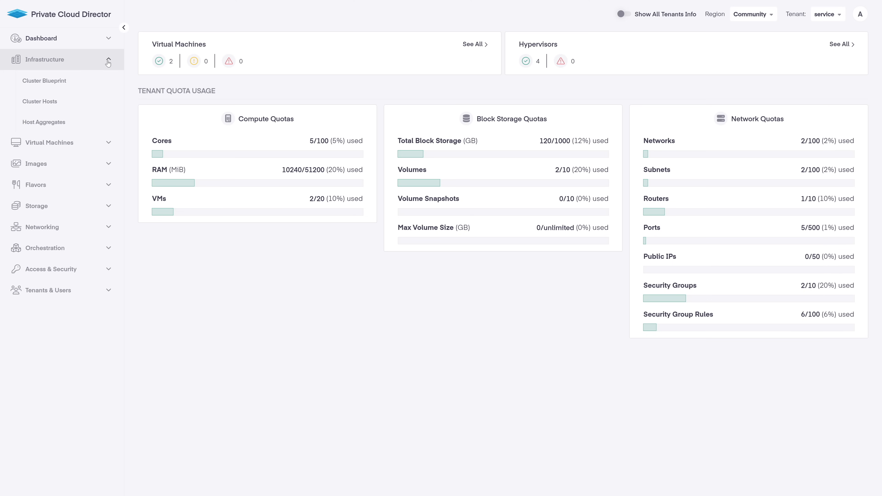
click(97, 81)
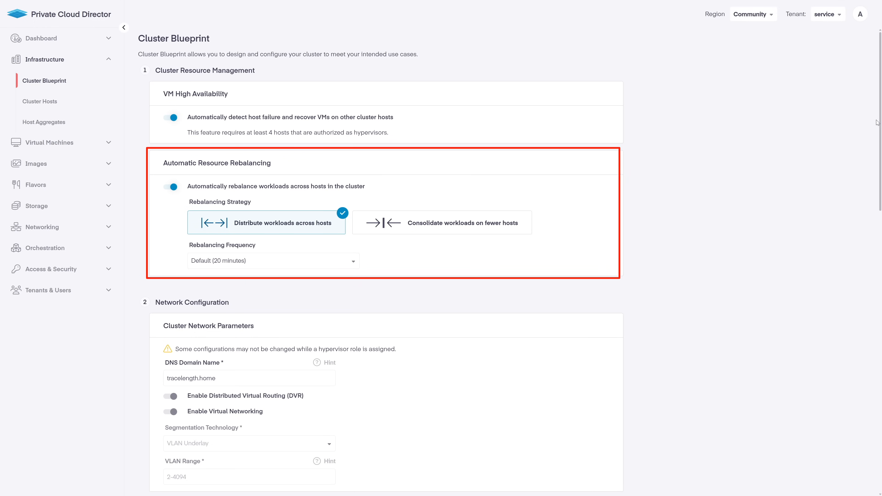
Scroll through the blueprint's rebalancing, network and NFS storage settings, then go back to Cluster Hosts
drag(878, 123, 880, 181)
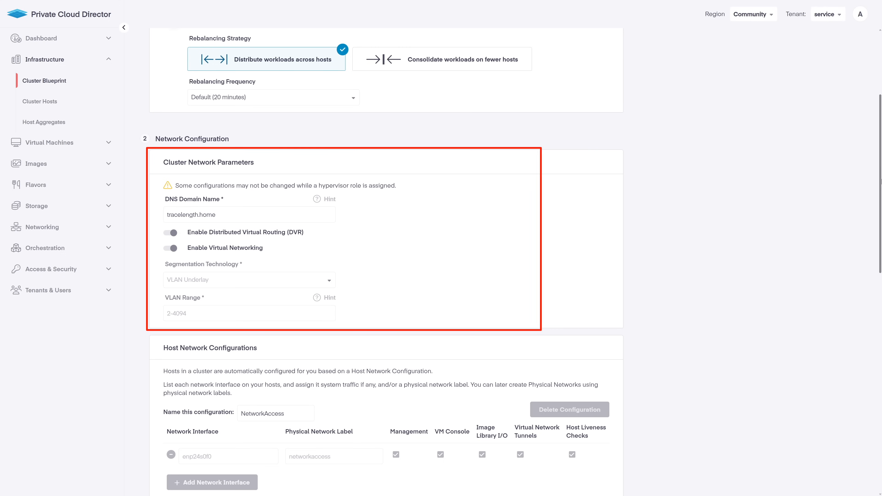
drag(880, 182, 881, 242)
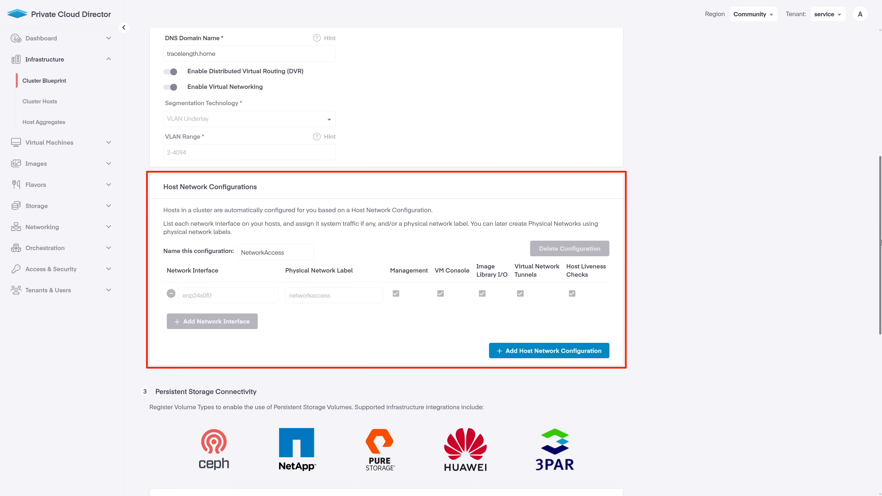
drag(881, 242, 881, 335)
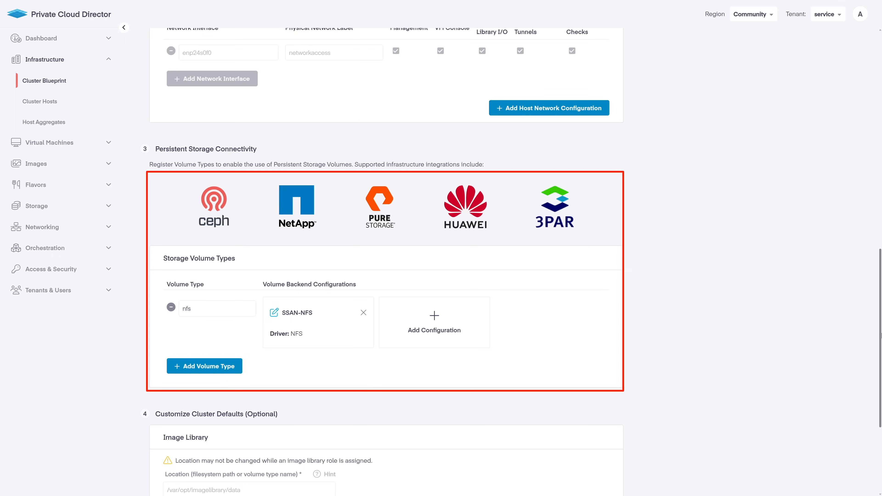
drag(881, 336, 881, 411)
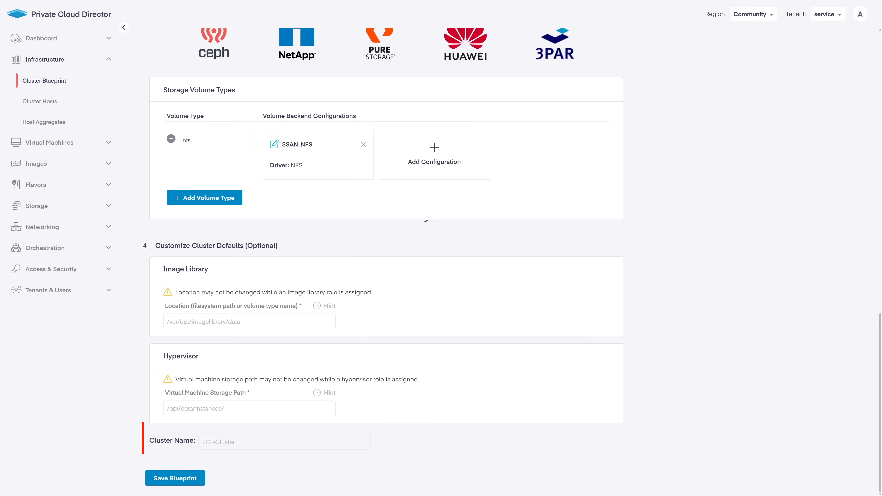
click(53, 98)
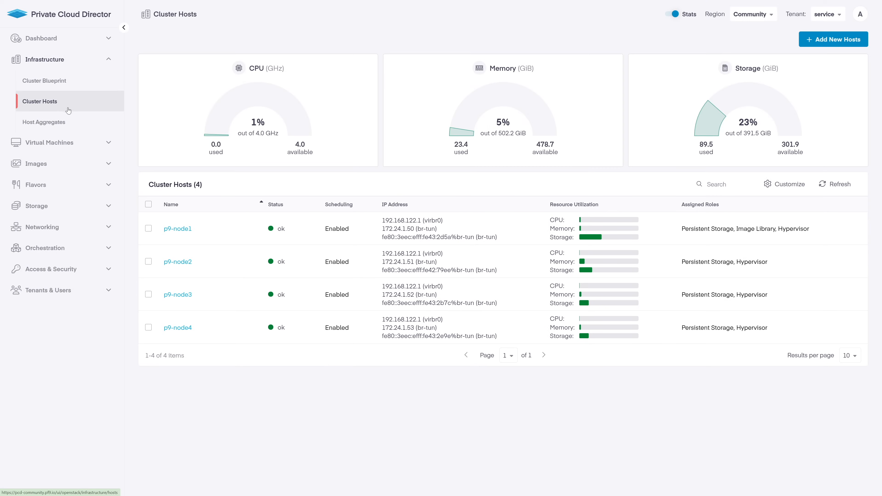
View the empty Host Aggregates page, then the Virtual Machines instance list
click(71, 120)
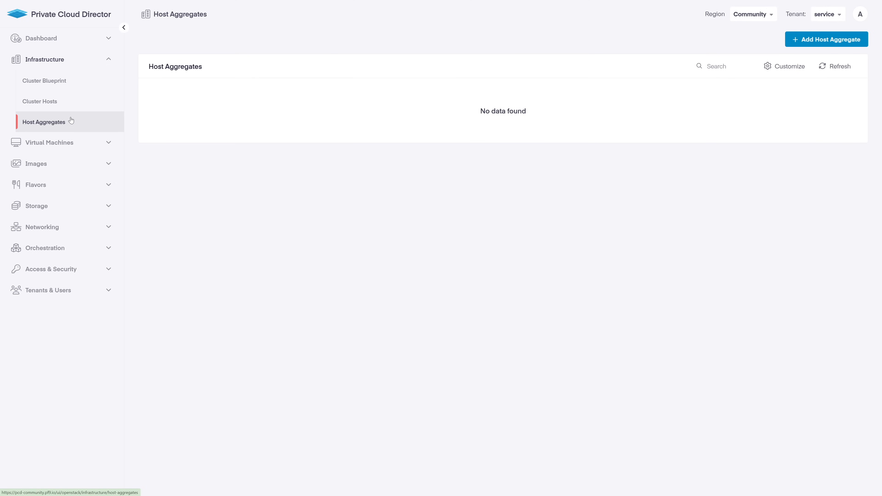
click(108, 63)
click(108, 81)
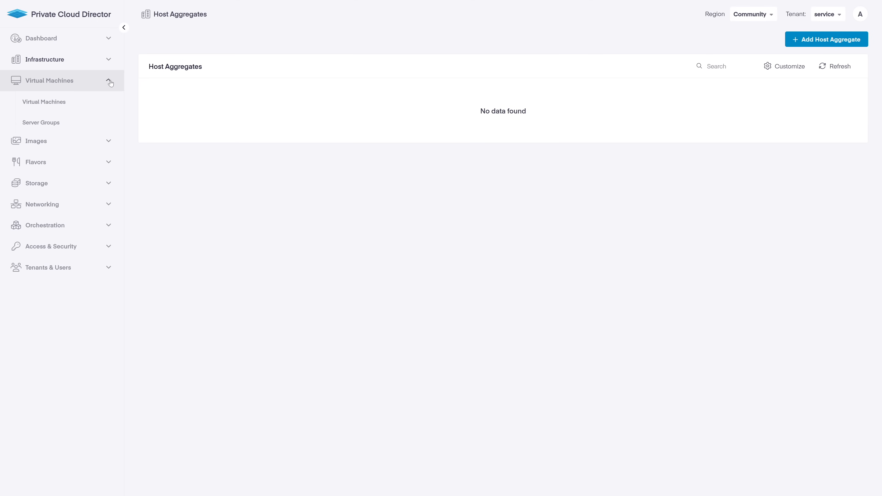
click(76, 102)
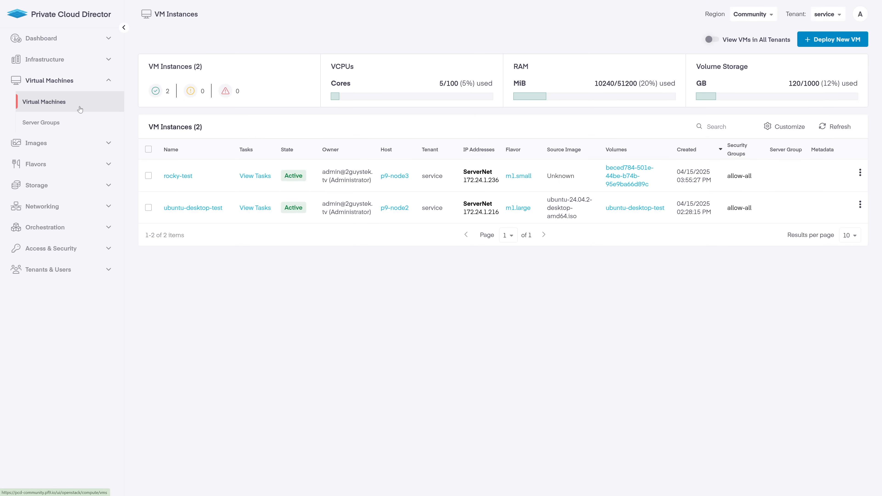
Select rocky-test, review its Power and Other action menus, then open its overview
click(149, 177)
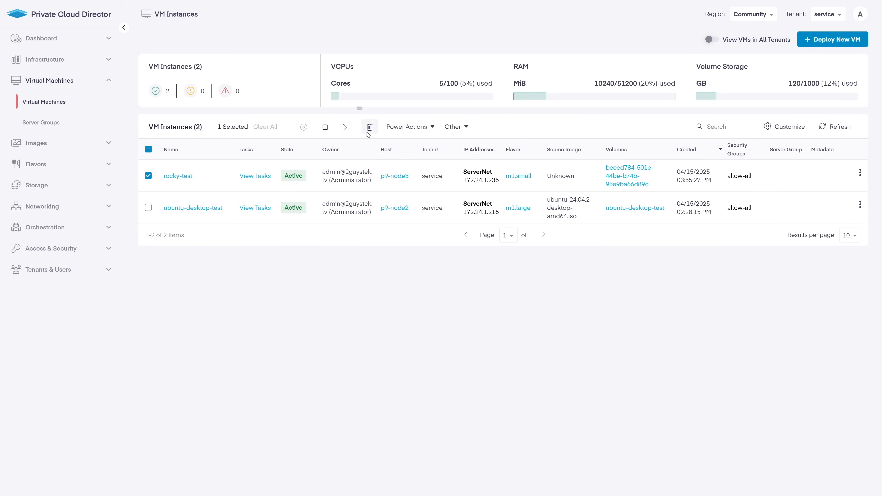
click(399, 130)
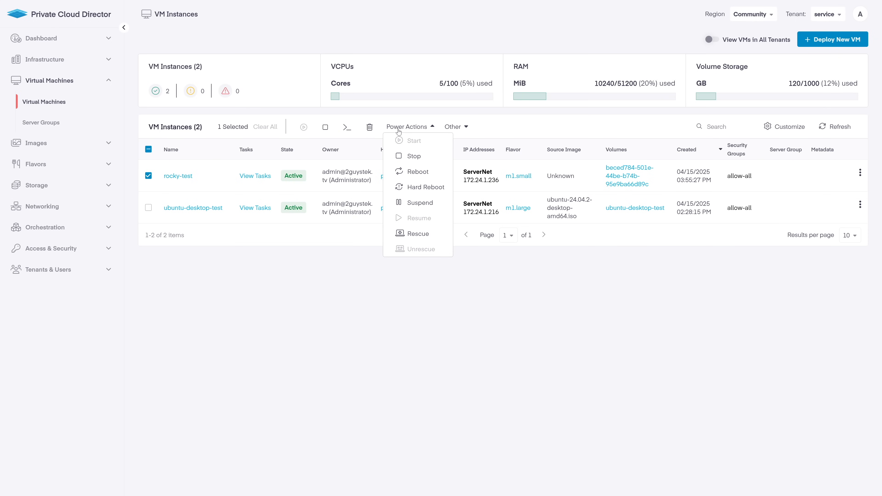
click(451, 129)
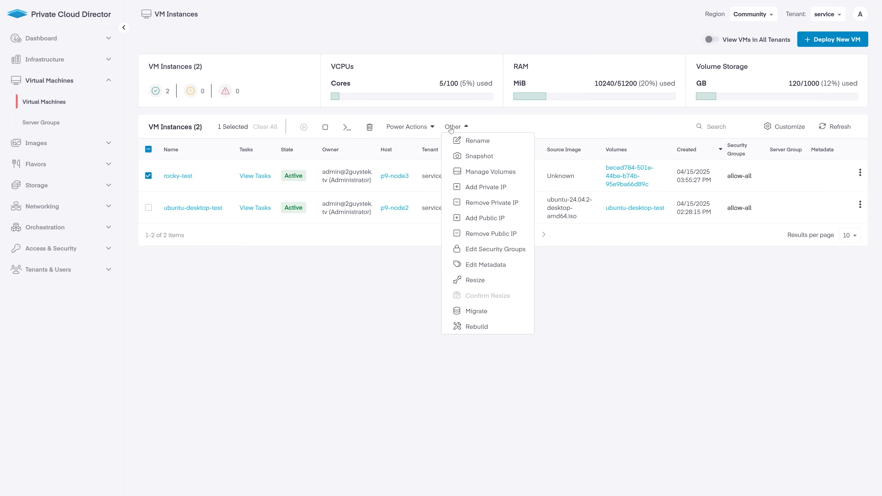
click(477, 127)
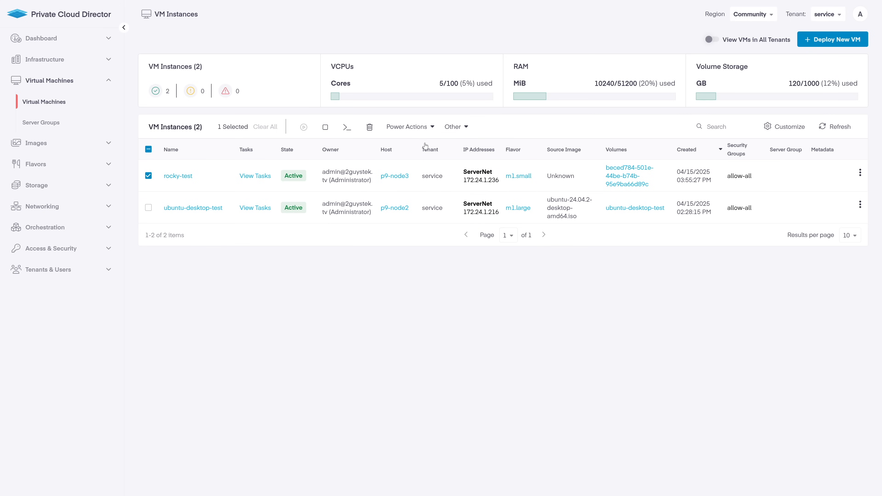
click(191, 176)
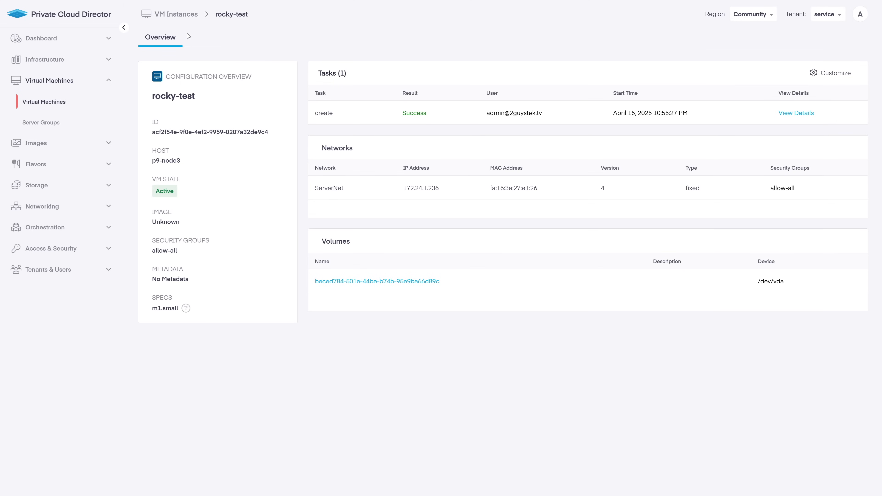
click(187, 14)
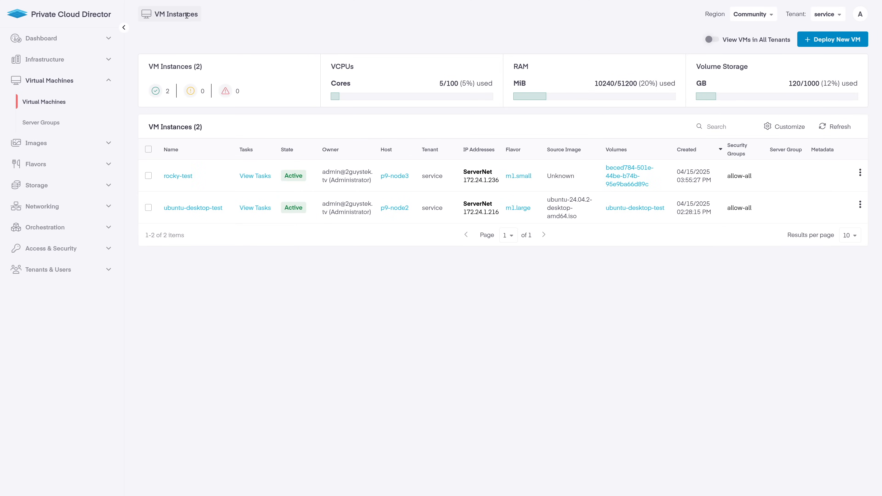
click(810, 40)
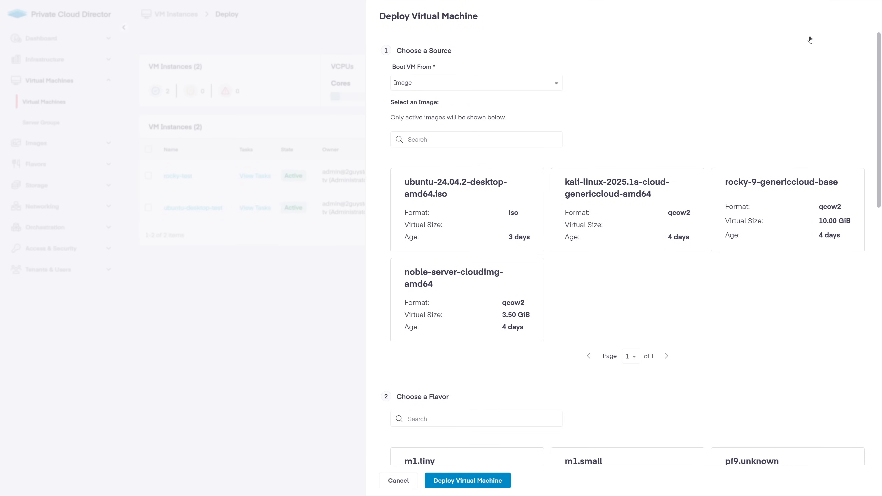
Boot the new VM from a new 20 GiB nfs volume using the rocky-9-genericcloud-base image
click(548, 87)
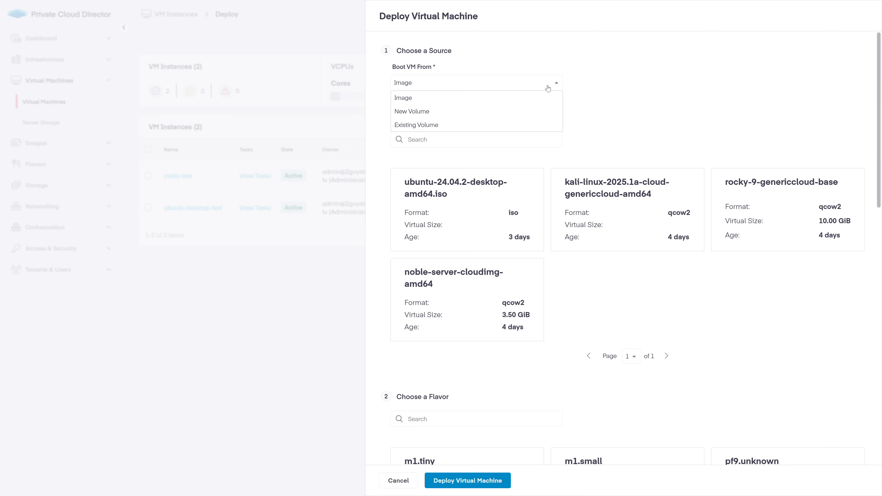
click(534, 109)
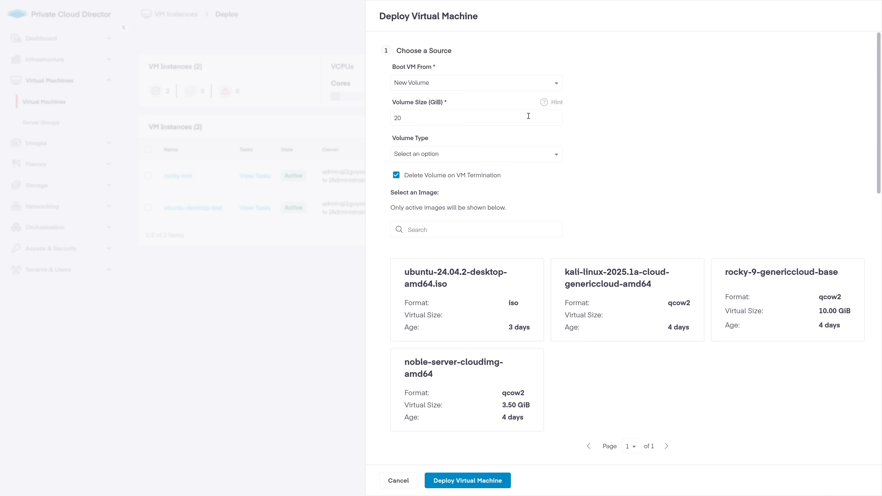
click(536, 158)
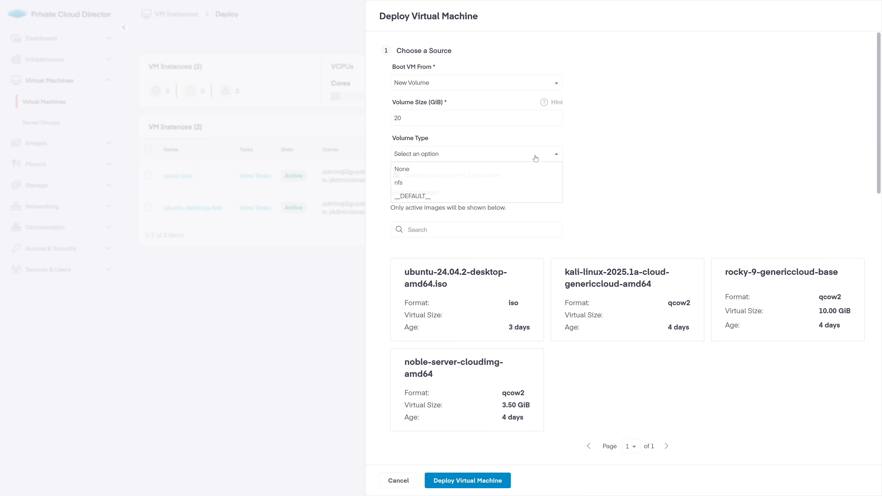
click(523, 183)
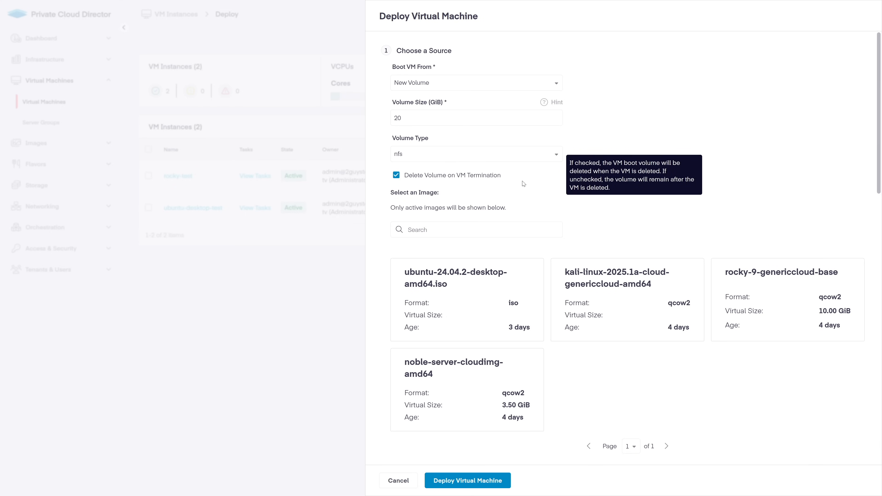
scroll(500, 264, down, 3)
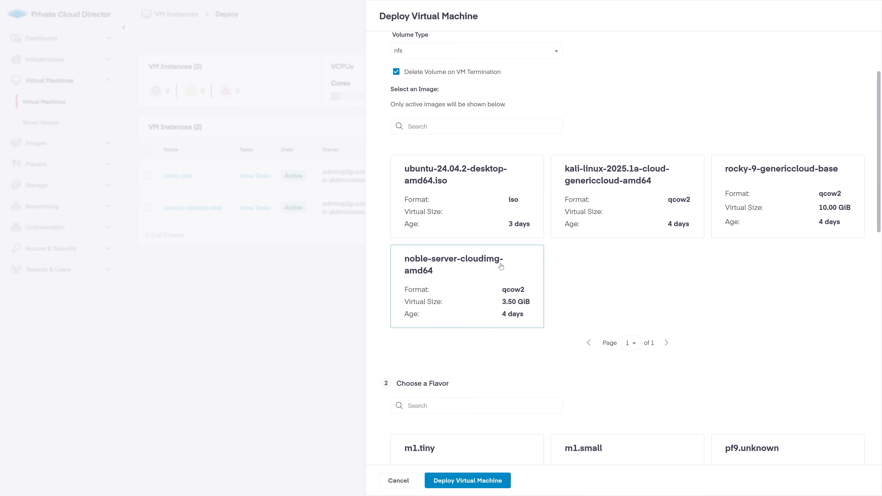
click(756, 197)
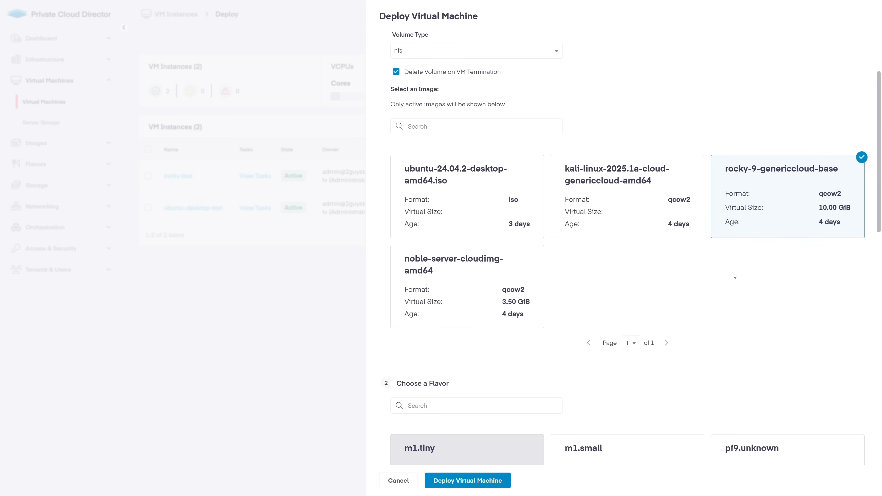
Give the VM the m1.small flavor and attach it to the virtnet0 network
scroll(735, 276, down, 5)
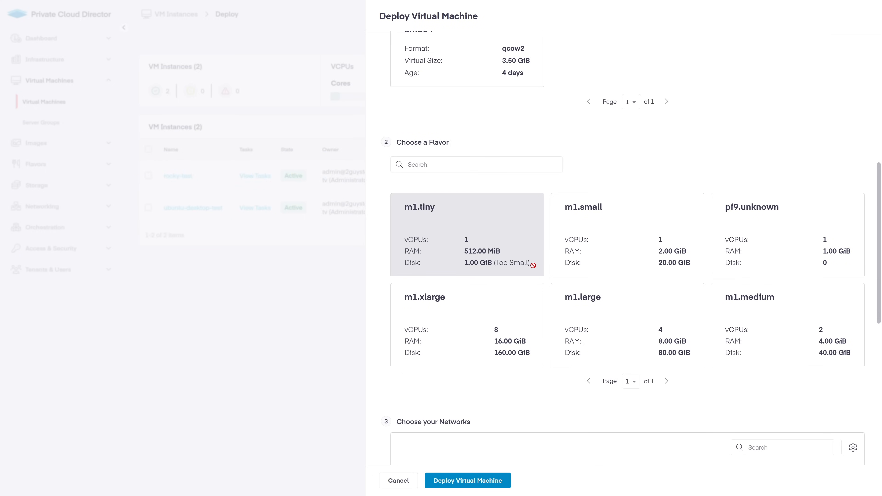
click(621, 256)
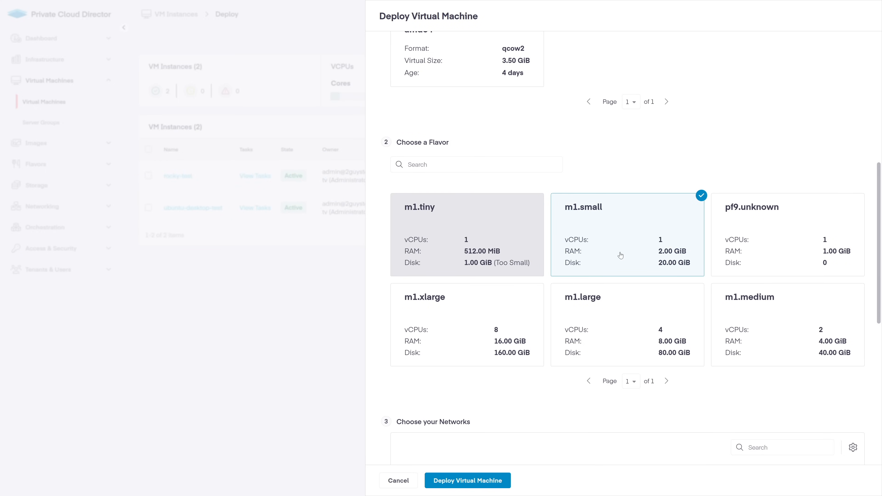
scroll(621, 255, down, 5)
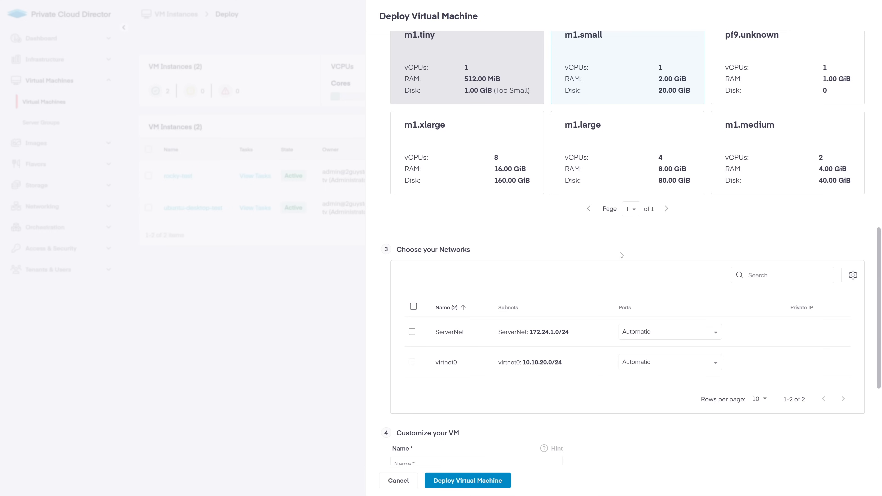
click(413, 363)
Name the VM 'another test rocky vm', assign the existing SSH key, and leave server group unset
scroll(413, 363, down, 5)
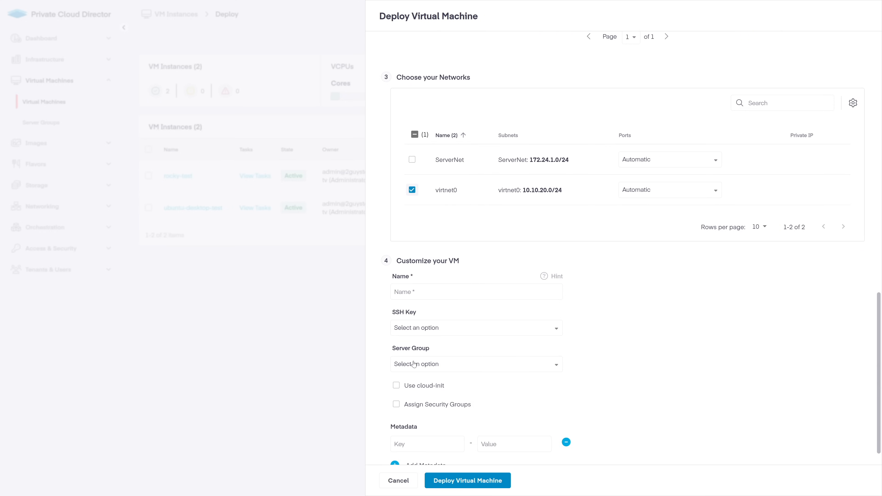
click(430, 289)
text(another test rocky vm)
click(448, 328)
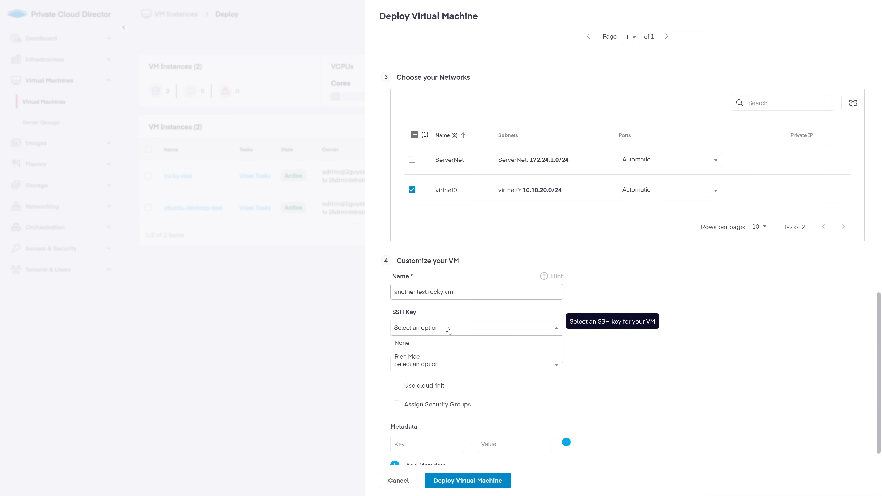
click(451, 360)
click(451, 362)
click(452, 363)
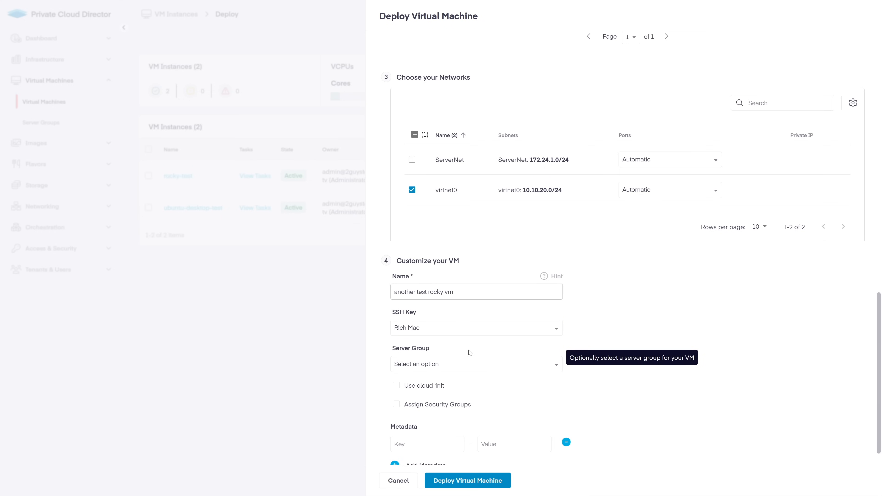
Toggle cloud-init configuration on and back off, then deploy the virtual machine
scroll(470, 353, down, 1)
click(408, 360)
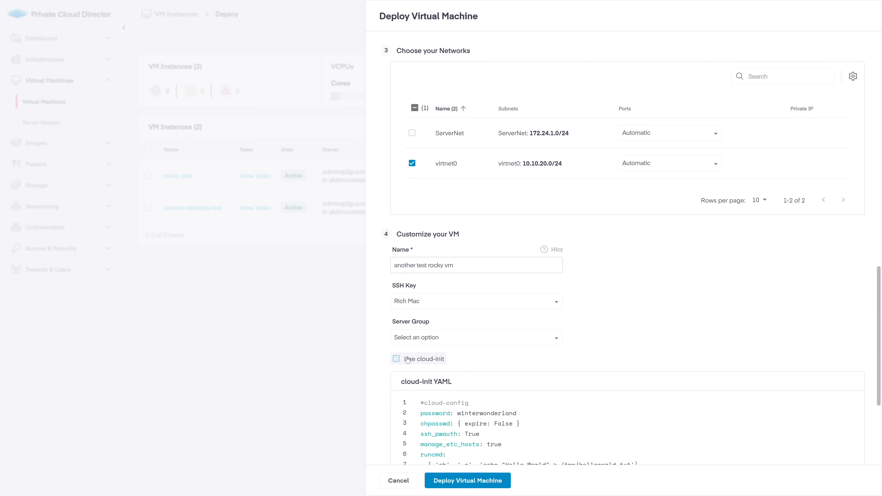
scroll(573, 389, down, 4)
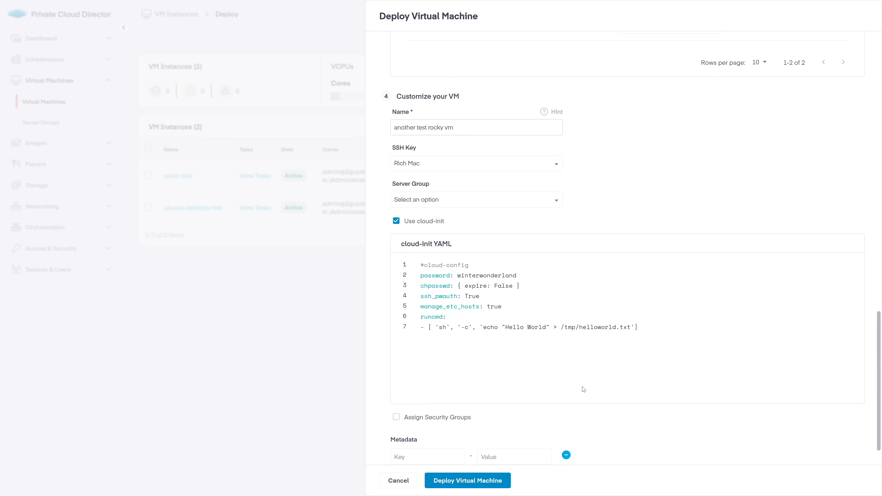
drag(458, 276, 516, 276)
click(421, 222)
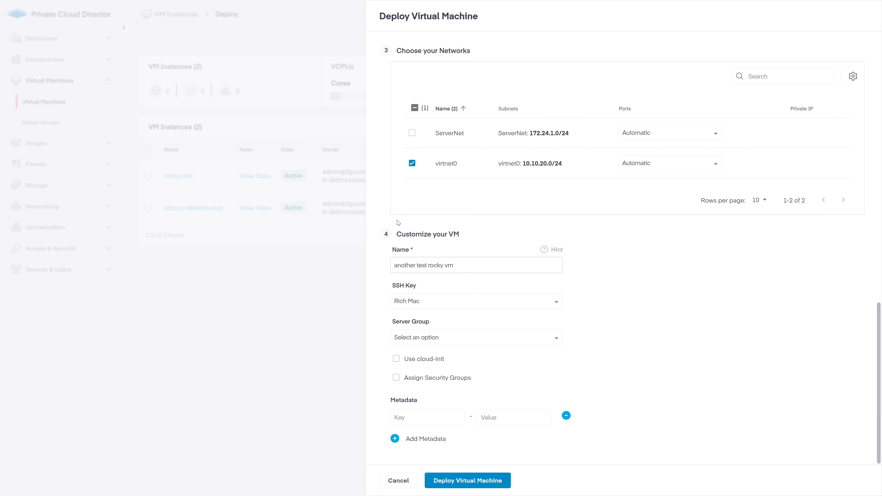
click(457, 480)
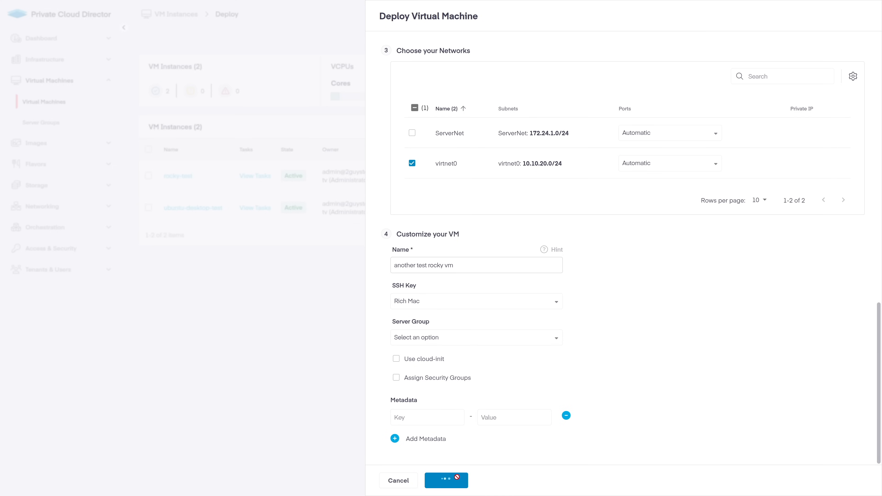
Finish deploying, open the console of 'another test rocky vm', then view the empty Server Groups page
click(457, 480)
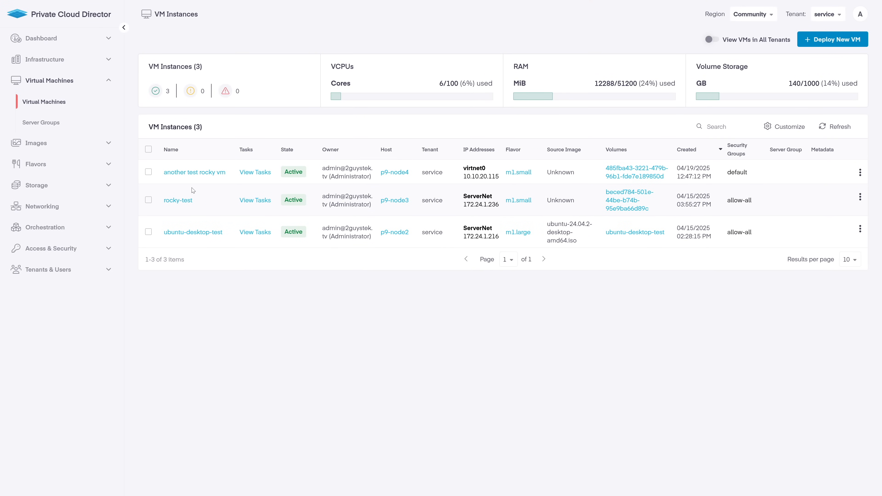
click(148, 172)
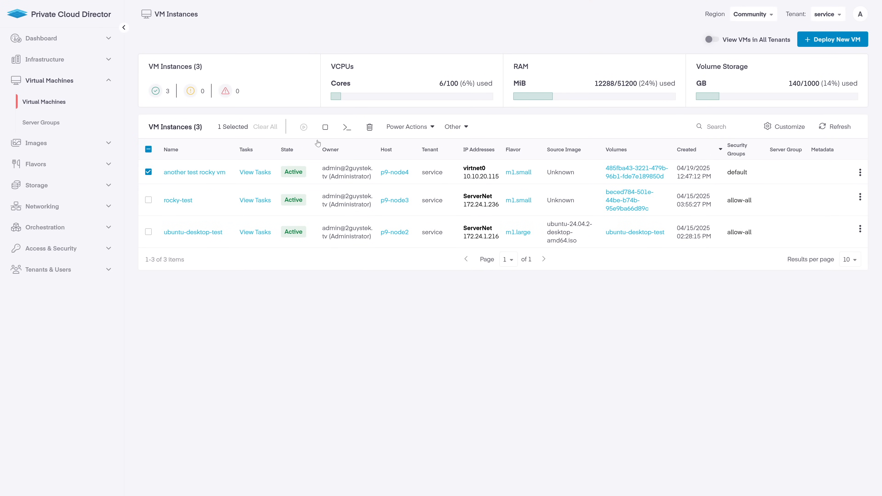
click(348, 127)
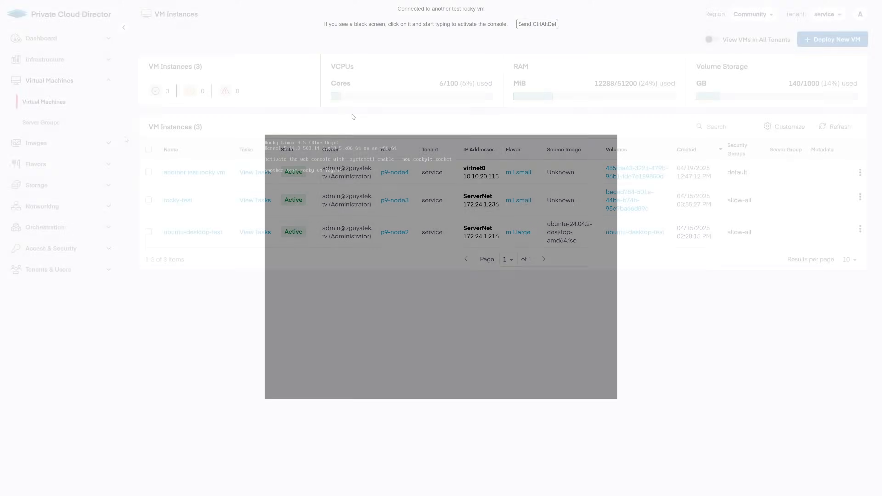
click(71, 129)
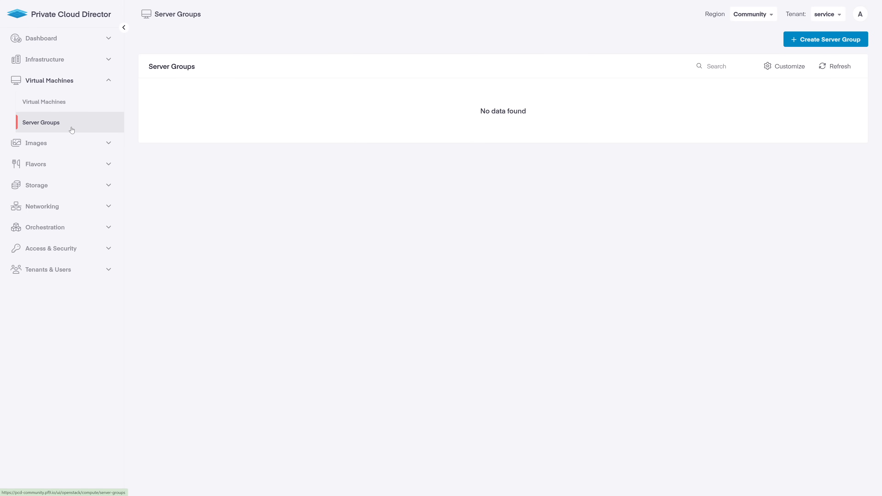
click(109, 81)
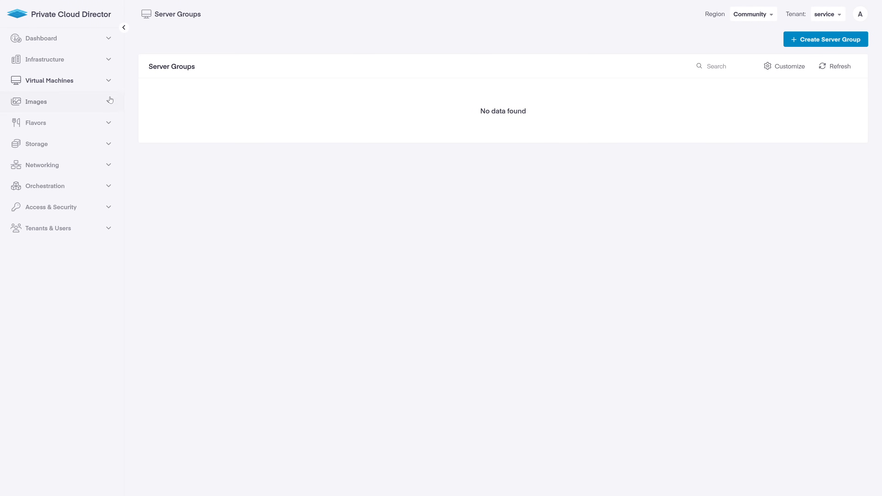
Browse the Images and Flavors lists, then start a new flavor at its Name field
click(110, 99)
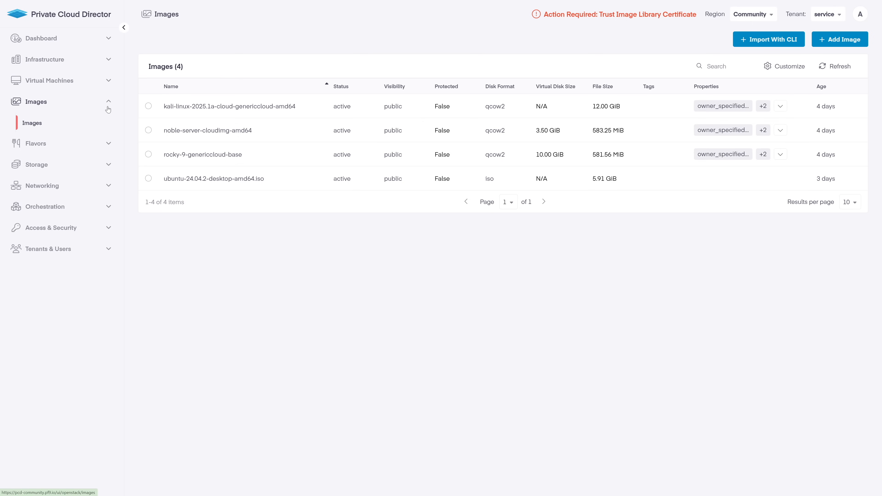
click(108, 106)
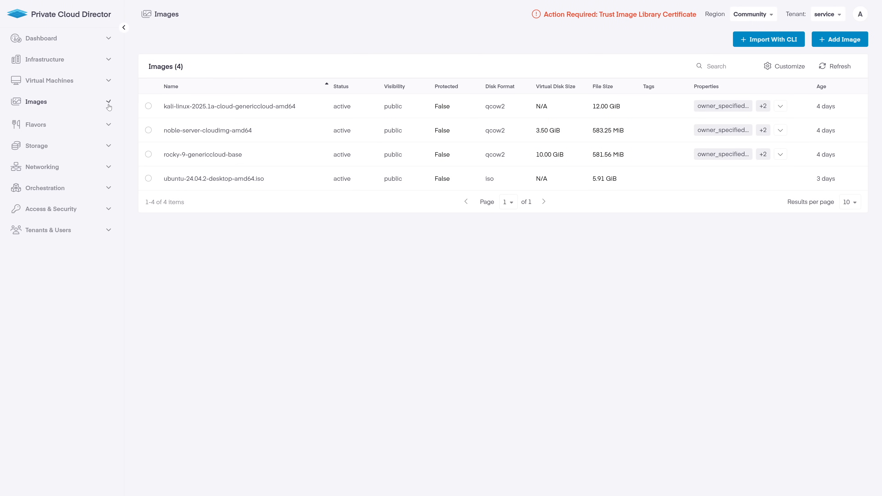
click(109, 122)
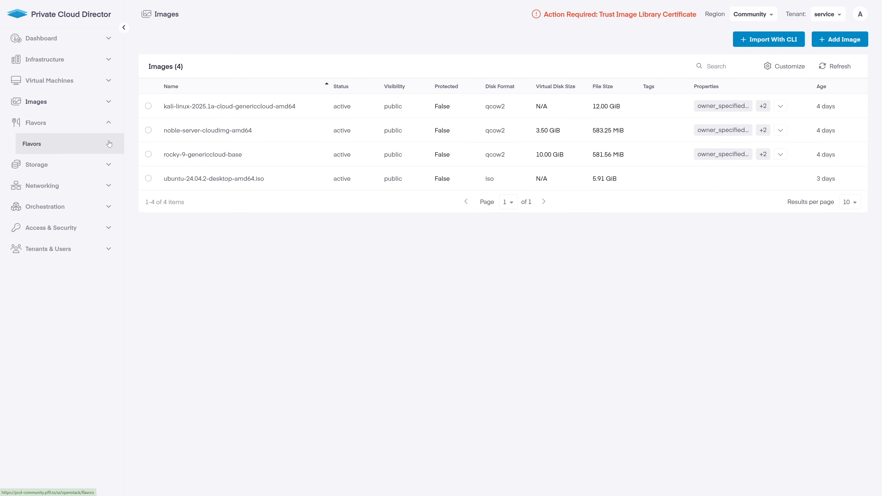
click(109, 144)
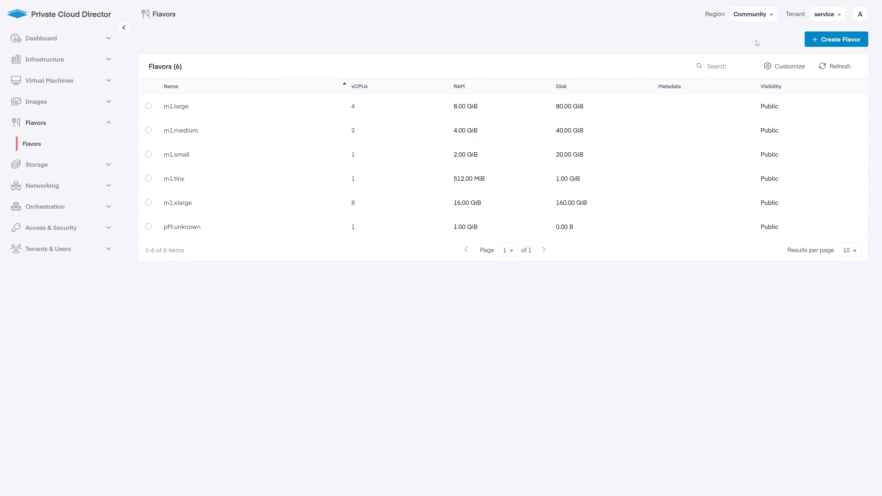
click(820, 39)
click(508, 82)
Name the flavor and create it public with 16 vCPUs, 16 GiB RAM and a 196 GiB disk
text(Rich's Favorite Size)
key(Tab)
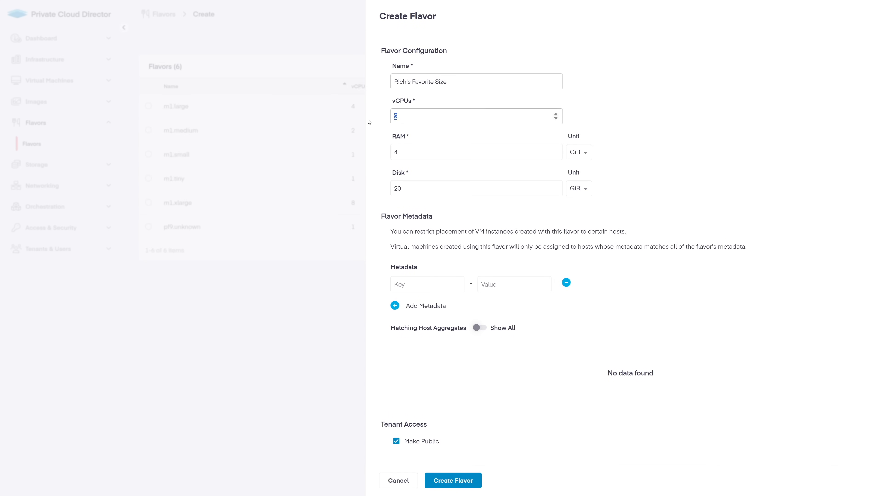
key(Tab)
text(16)
click(417, 190)
text(0)
scroll(418, 189, down, 4)
click(458, 481)
Open Storage Volumes, select ubuntu-desktop-test and view its available actions
click(111, 126)
click(112, 145)
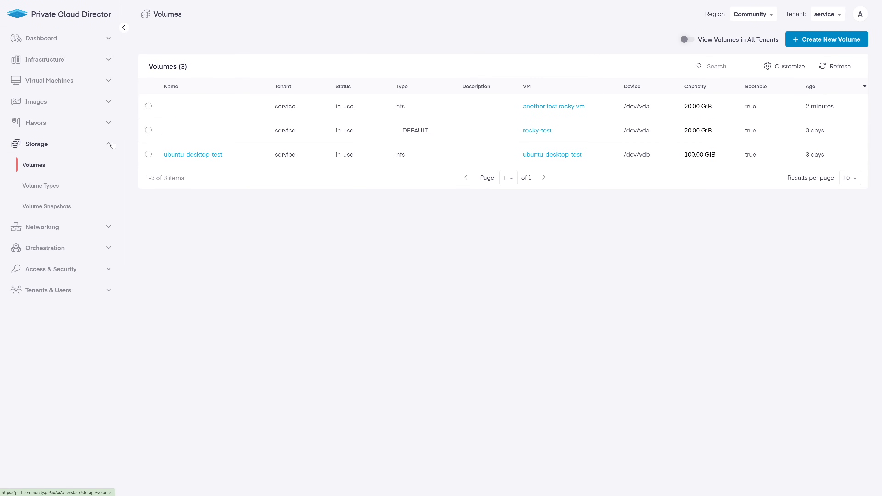
click(148, 154)
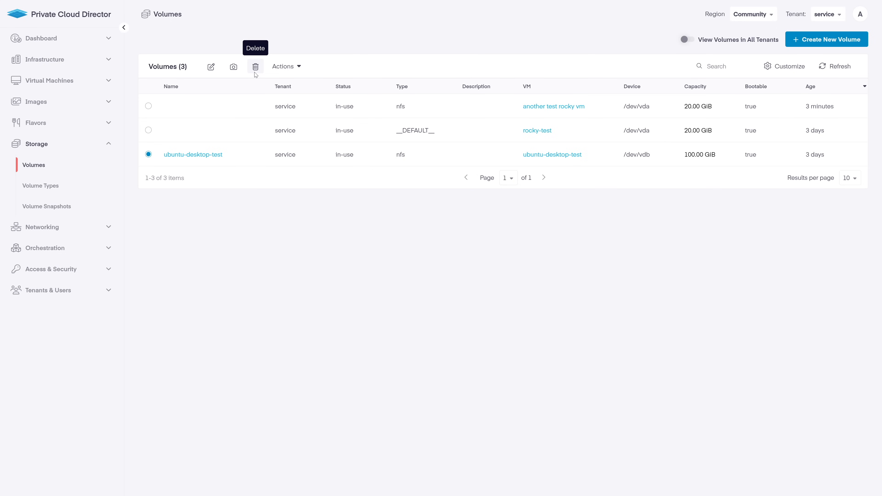
click(293, 68)
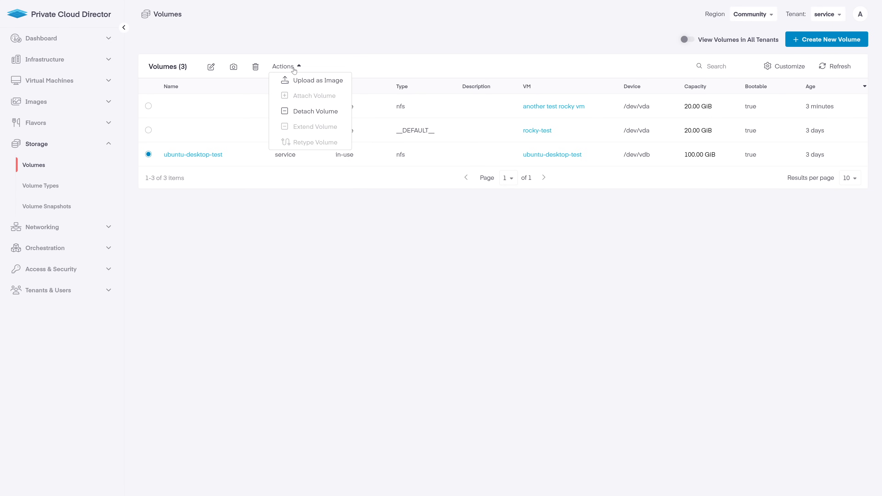
Review Volume Types and Volume Snapshots, then view the Physical Networks list showing ServerNet
click(105, 190)
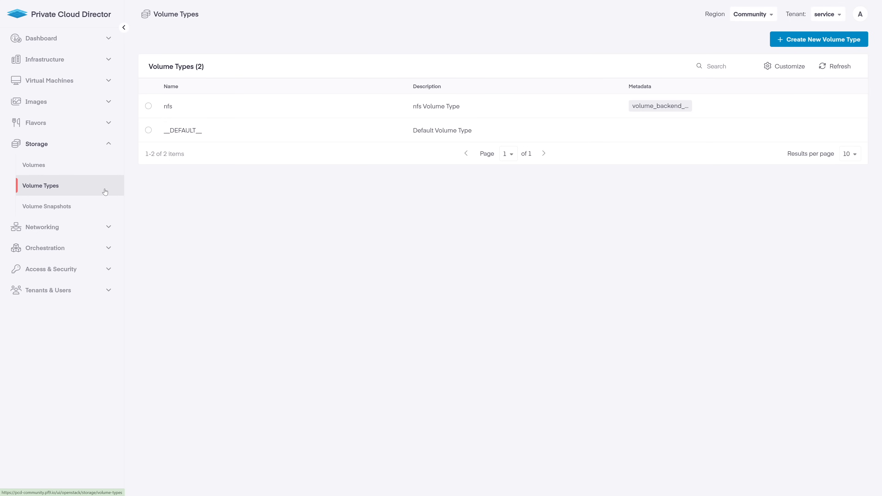
click(82, 206)
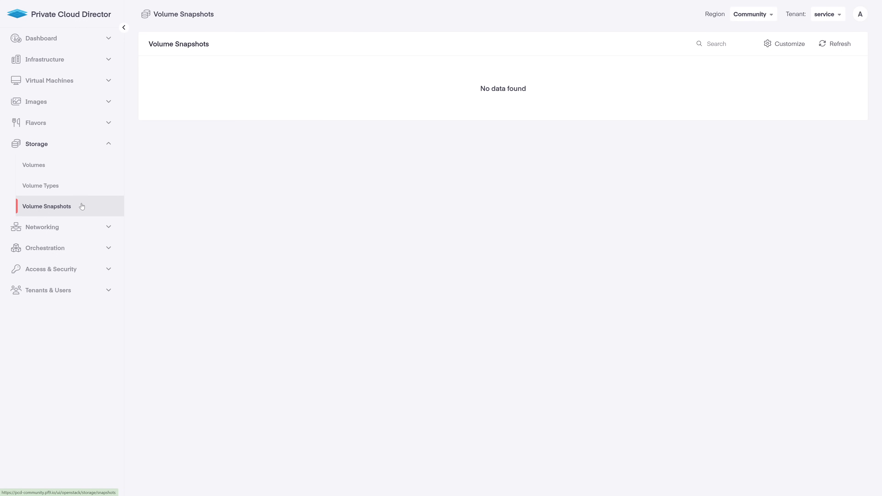
click(110, 145)
click(111, 167)
click(91, 186)
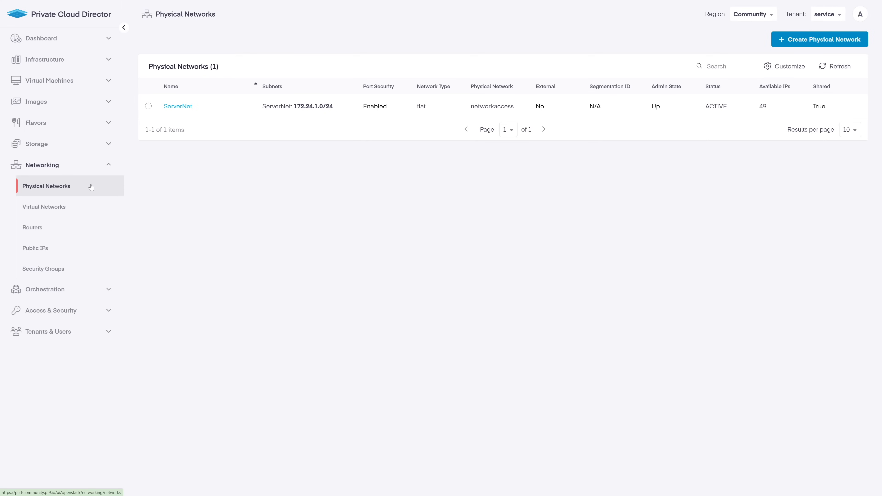
Review the Virtual Networks, Routers, Public IPs and Security Groups lists
click(98, 206)
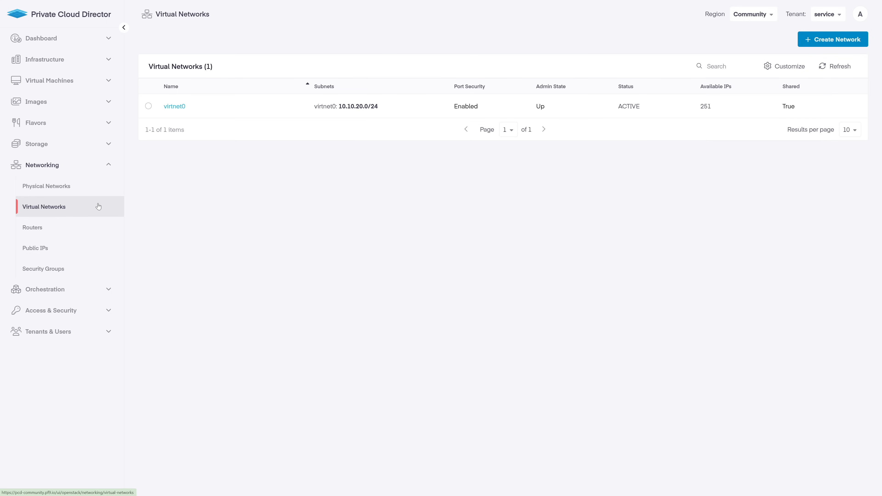
click(111, 228)
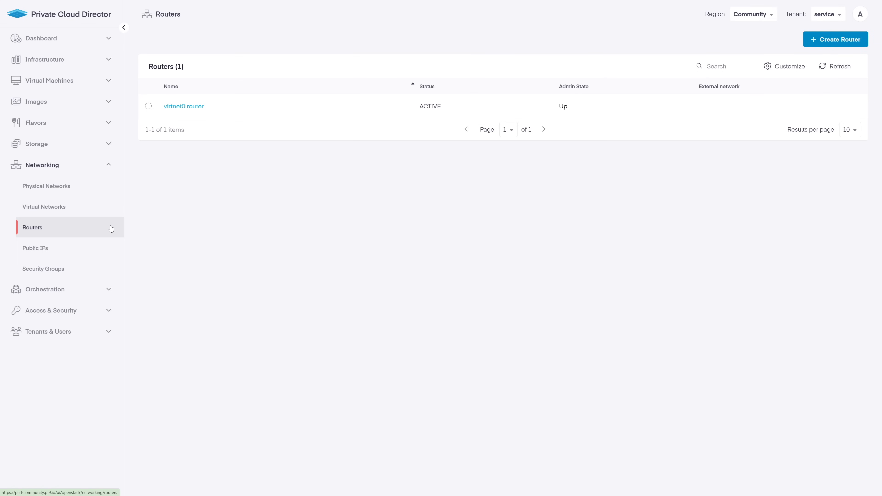
click(108, 252)
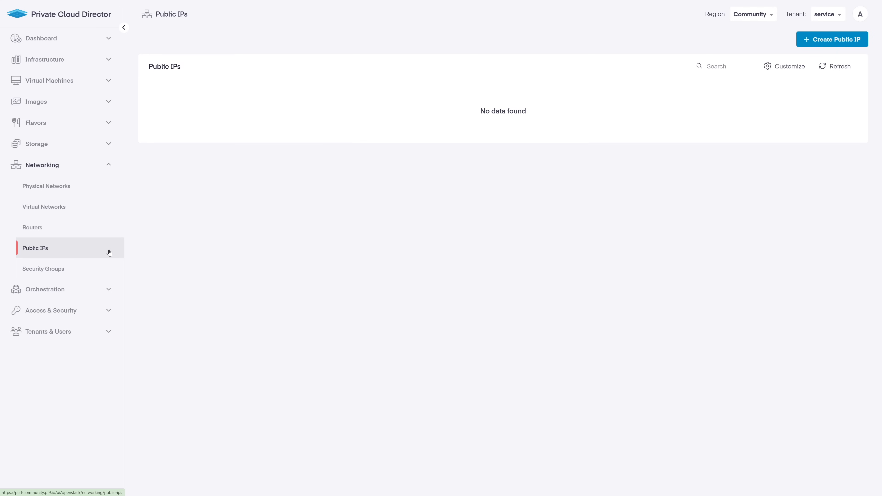
click(113, 269)
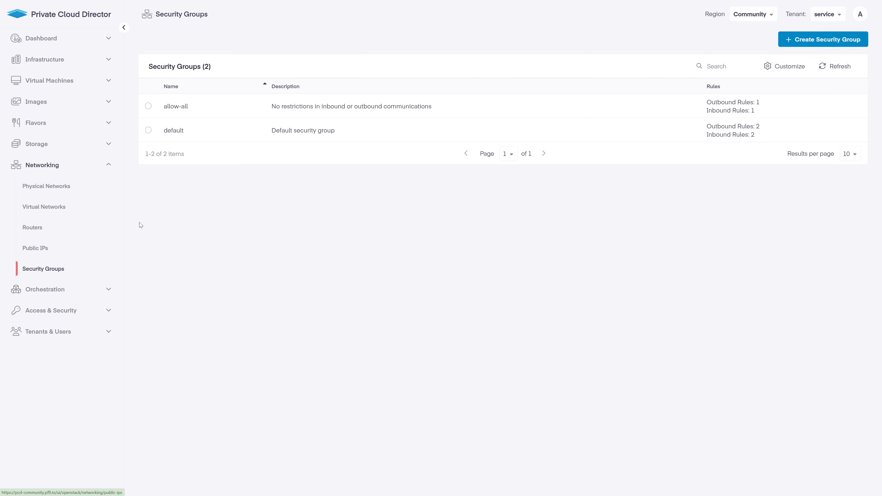
Inspect the allow-all security group's settings and rules, then cancel without changes
click(148, 106)
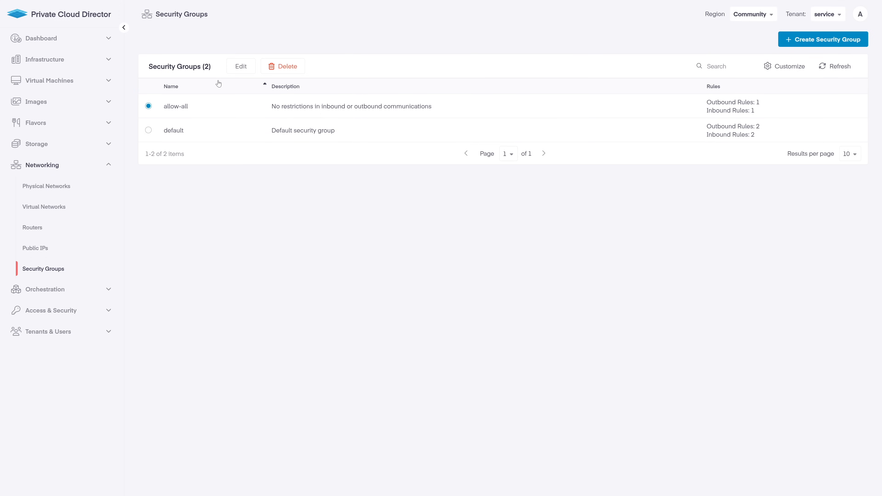
click(235, 70)
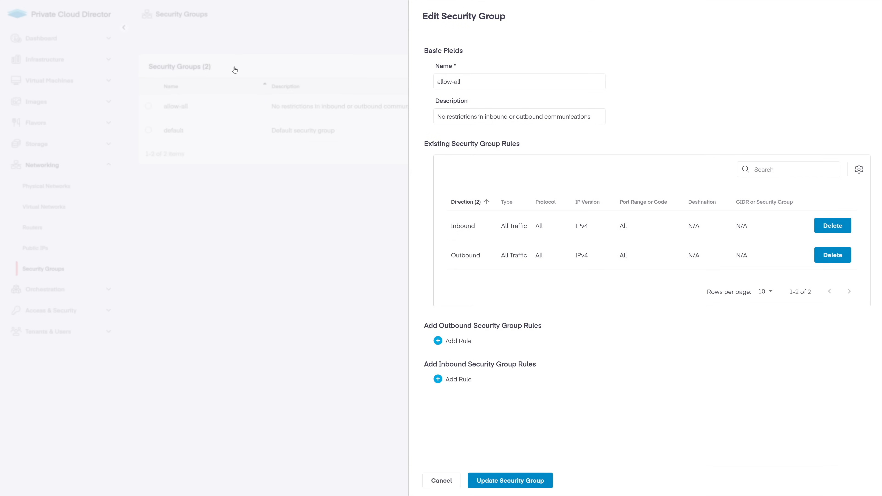
click(442, 480)
Collapse Networking and view the Orchestration Stacks list
click(108, 166)
click(108, 187)
click(89, 211)
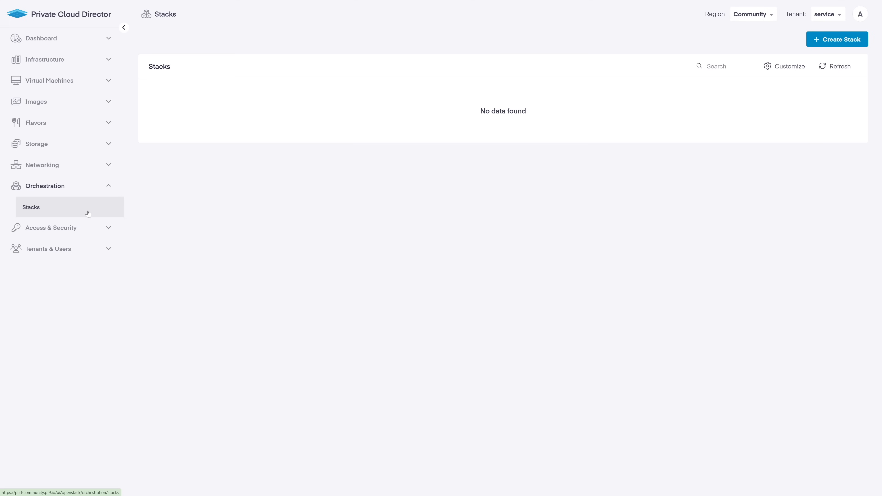
Preview the Create Stack form, scrolling through it, and cancel without creating a stack
click(816, 37)
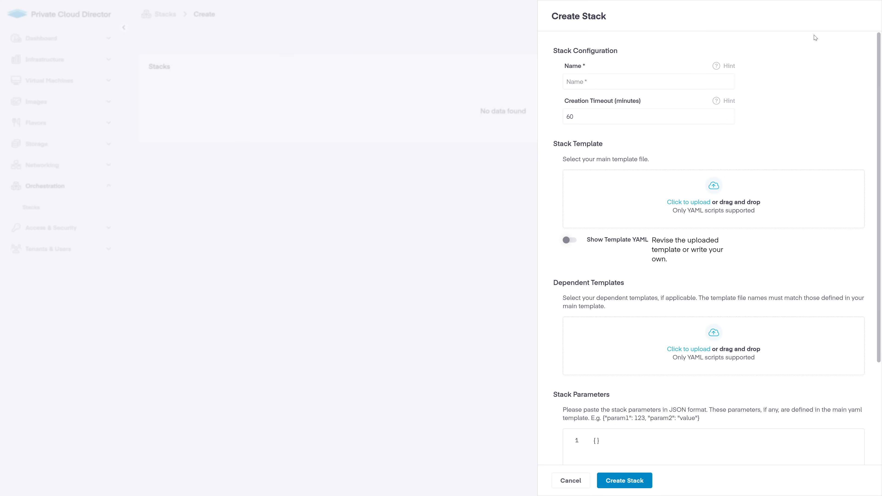
drag(880, 137, 881, 274)
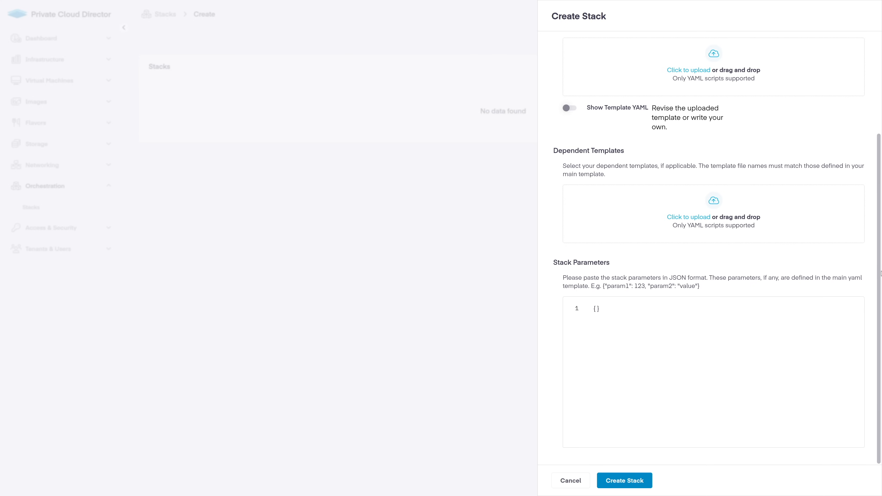
click(587, 482)
click(108, 186)
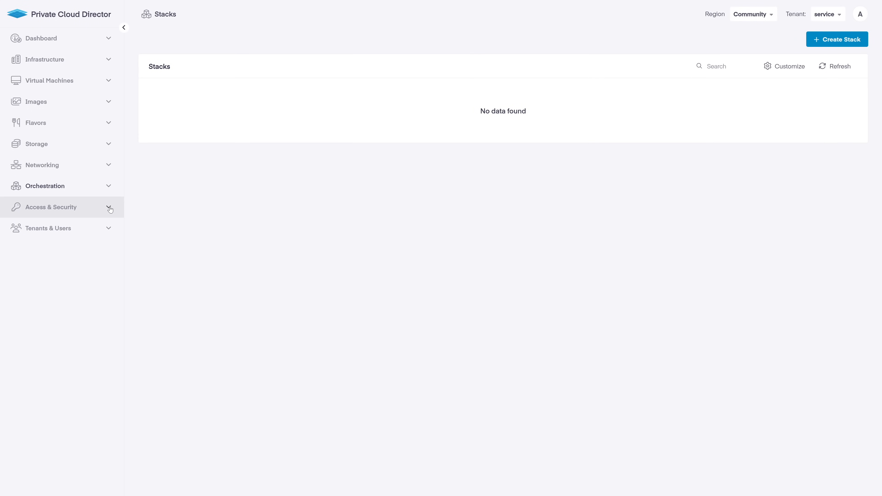
Review the SSH Keys and API Access pages, then expand Tenants & Users
click(109, 208)
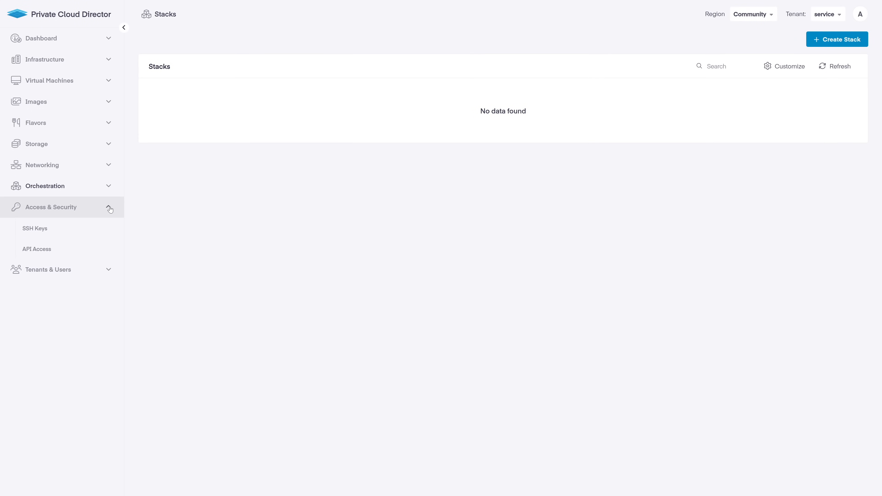
click(110, 228)
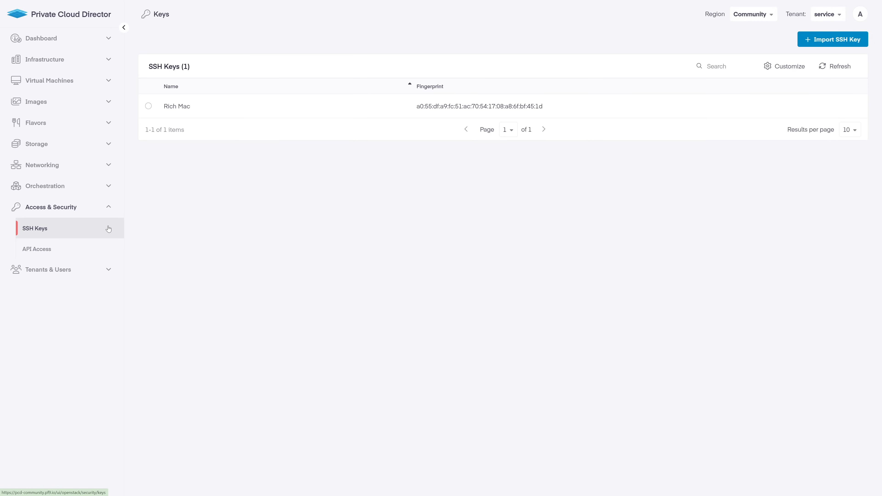
click(110, 252)
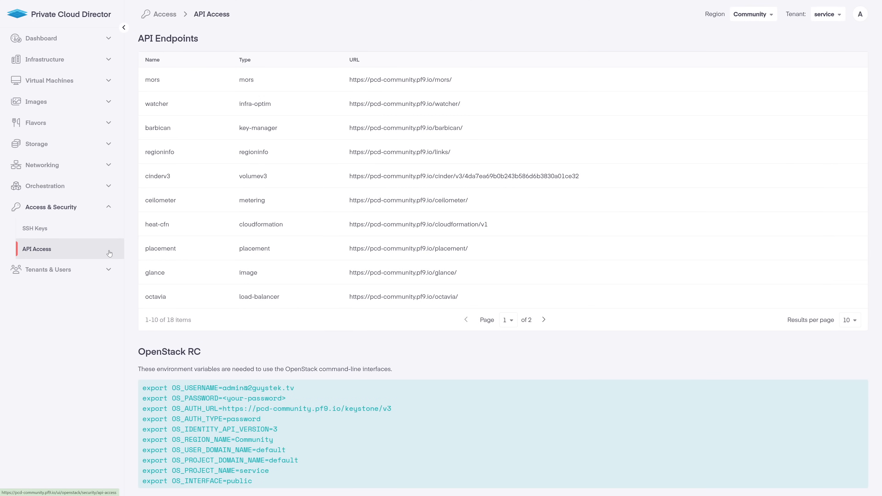
click(109, 207)
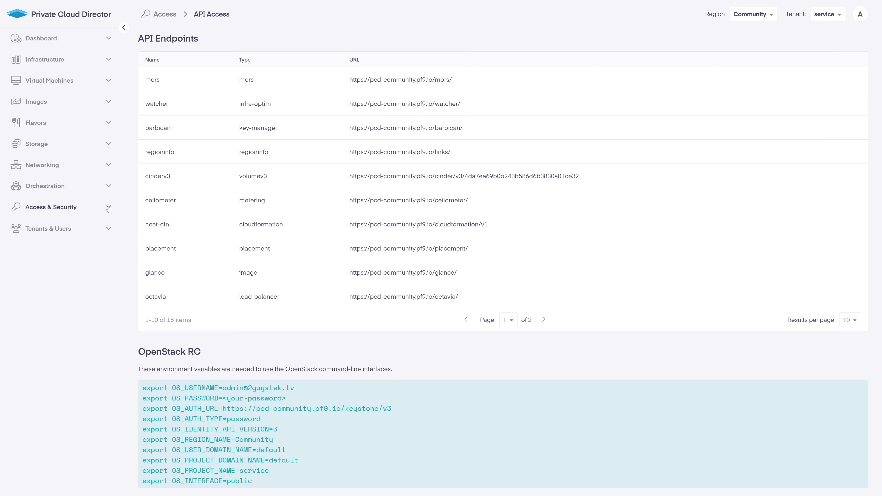
click(106, 229)
Review Tenants and Users, view the administrator's settings without saving, then check Groups and Roles
click(98, 251)
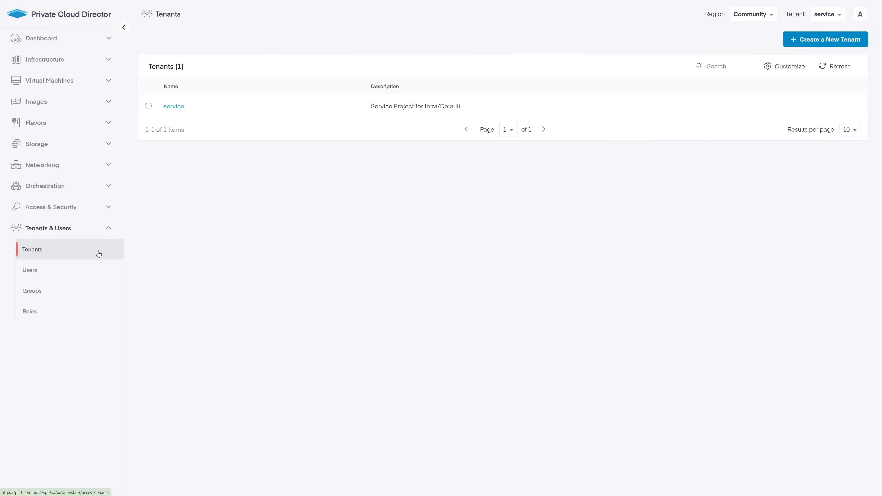
click(107, 273)
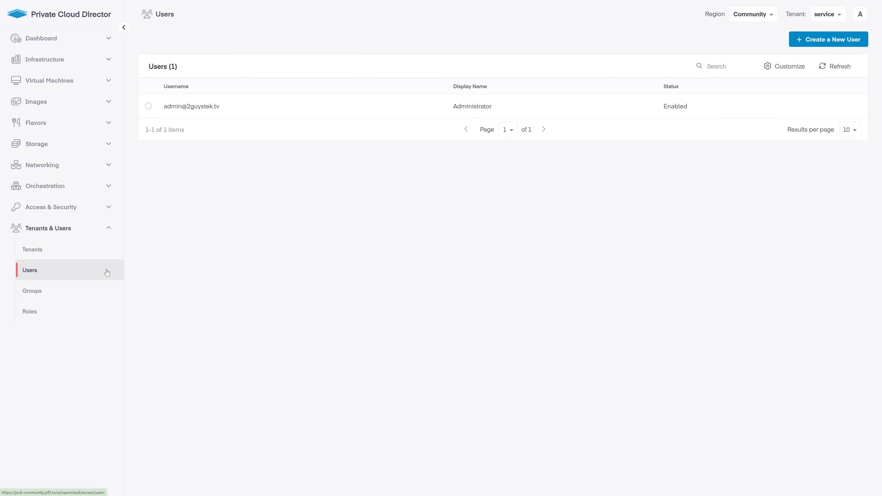
click(149, 106)
click(214, 69)
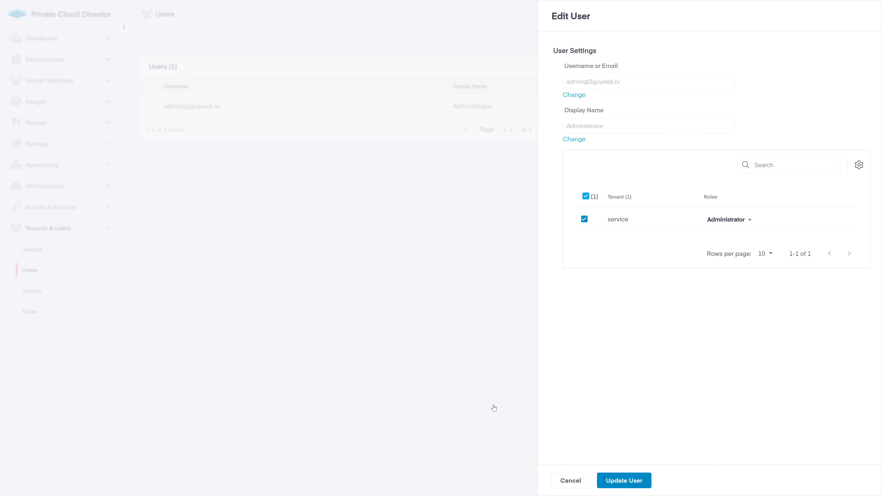
click(560, 481)
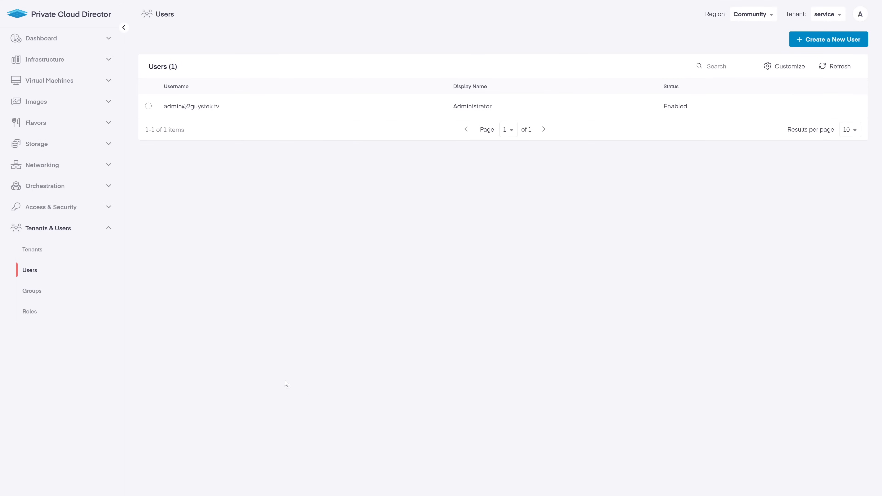
click(89, 296)
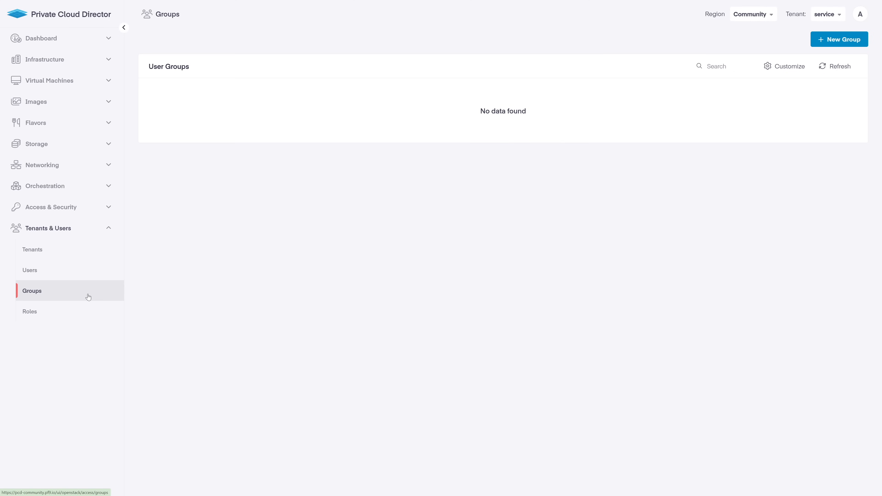
click(93, 314)
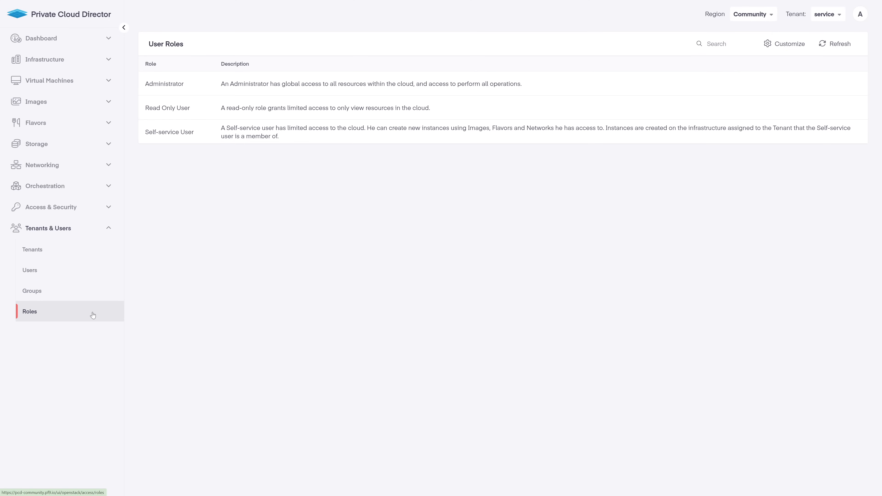